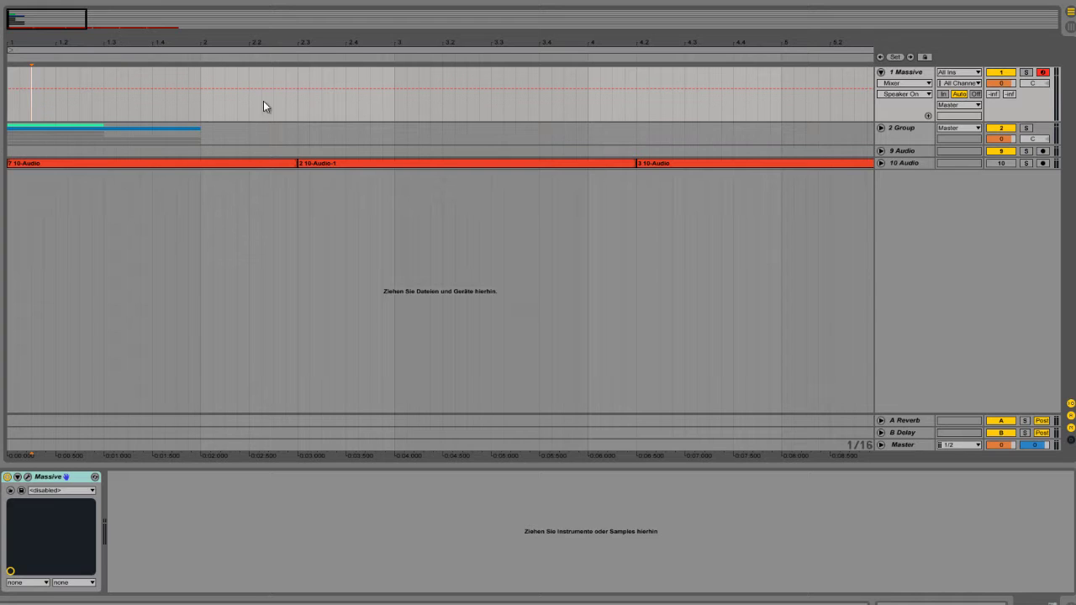
Step: Audition the Massive tracks 3 to 6 of the group one after another in solo, ending with no track soloed
{"action": "left_click", "coordinate": [881, 128]}
{"action": "left_click", "coordinate": [891, 132]}
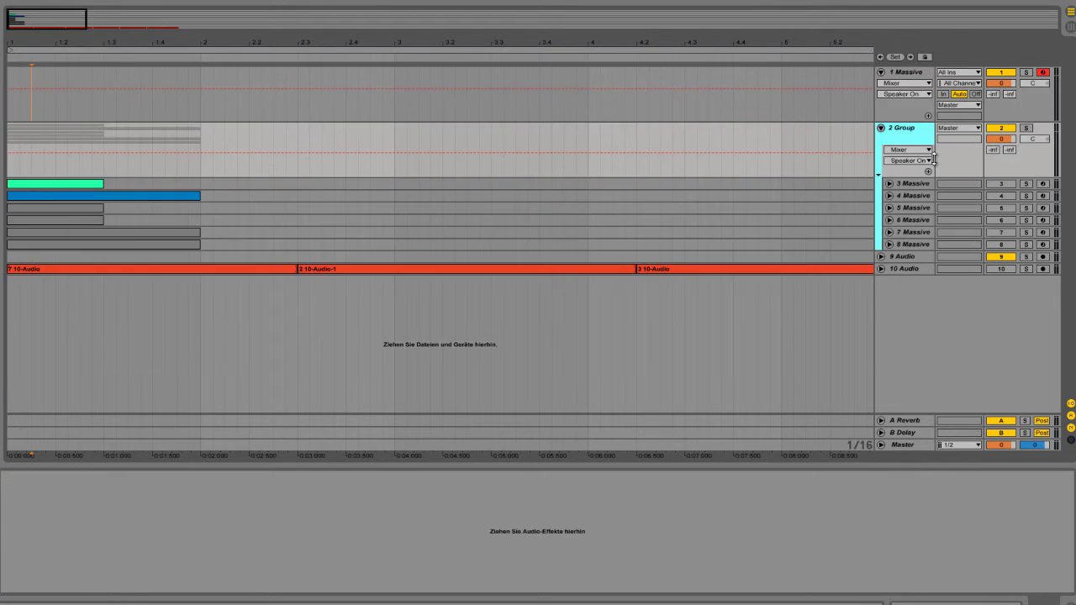
{"action": "left_click", "coordinate": [1026, 184]}
{"action": "key", "text": "space"}
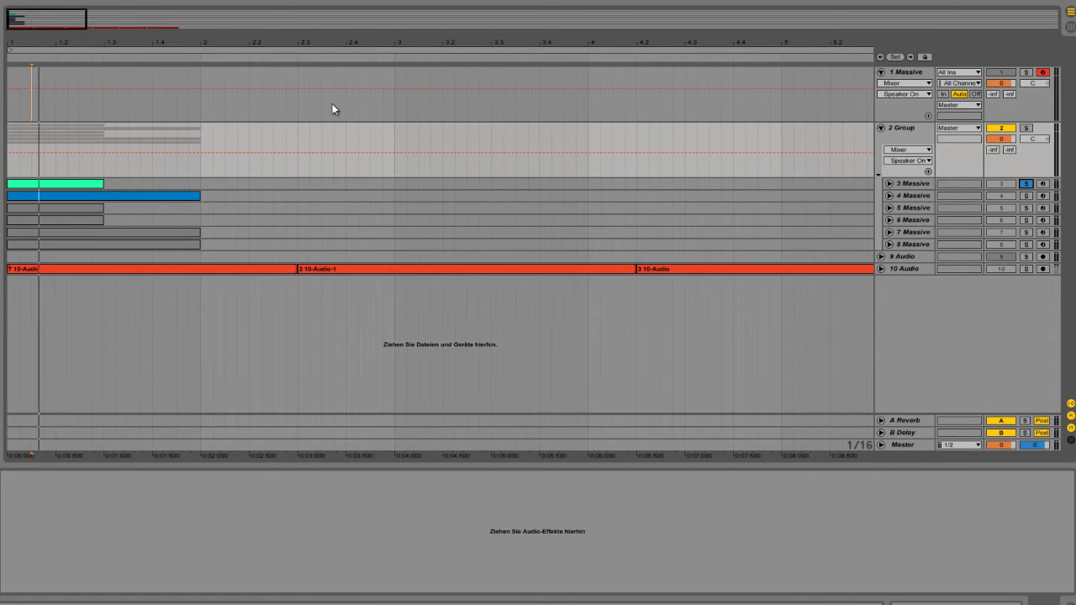
{"action": "left_click", "coordinate": [298, 0]}
{"action": "key", "text": "space"}
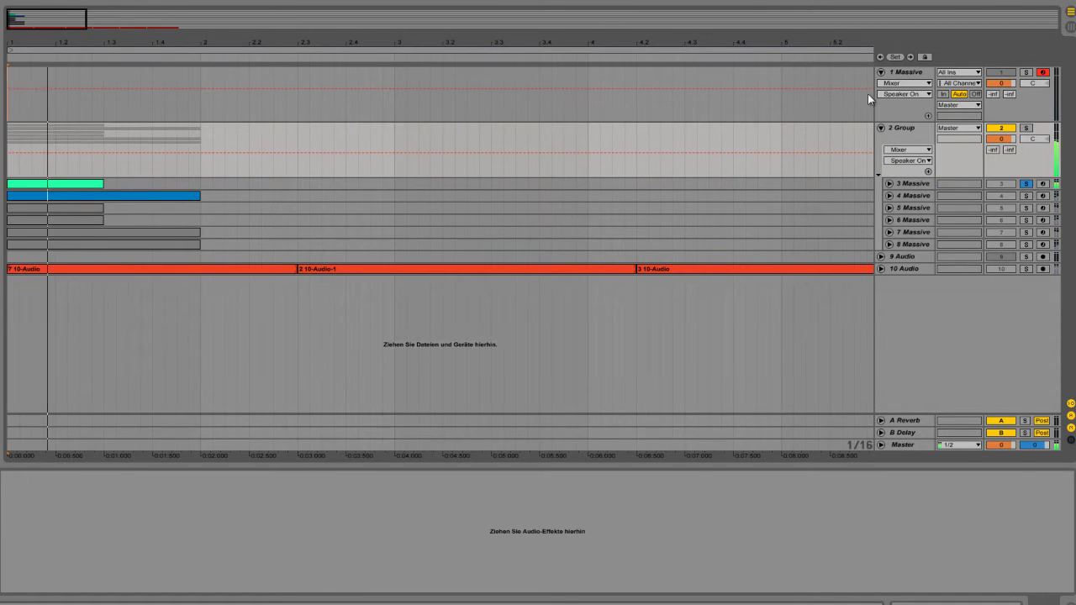
{"action": "left_click", "coordinate": [1027, 196]}
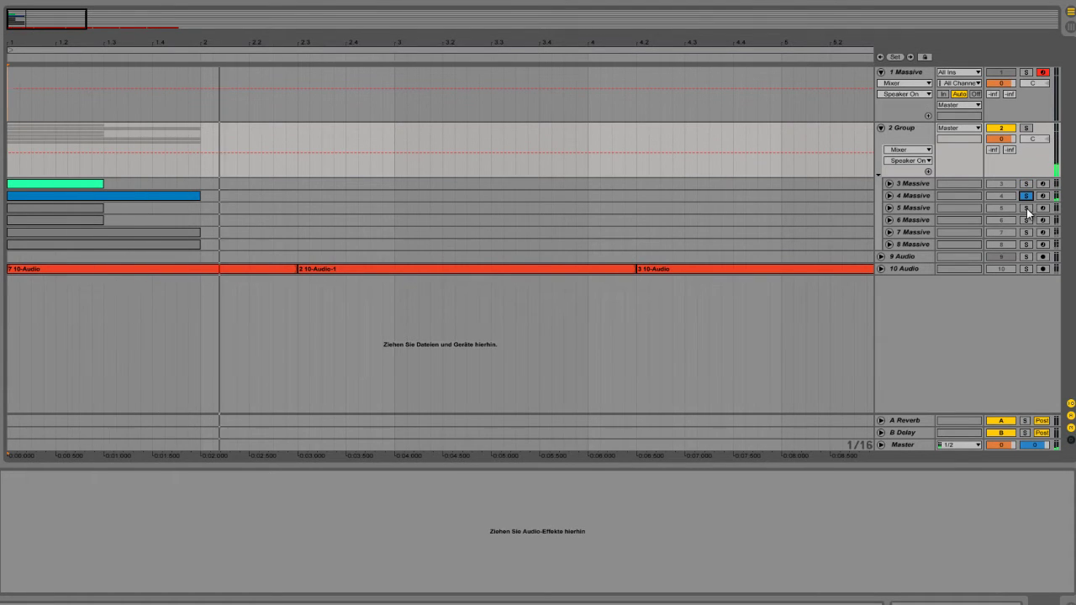
{"action": "left_click", "coordinate": [1027, 209]}
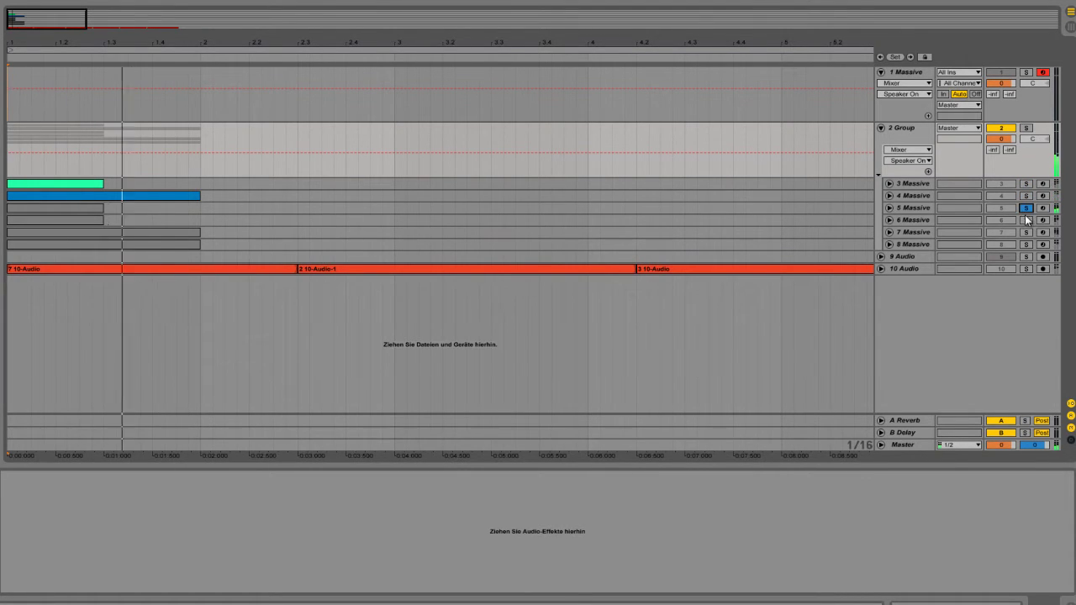
{"action": "left_click", "coordinate": [1025, 221]}
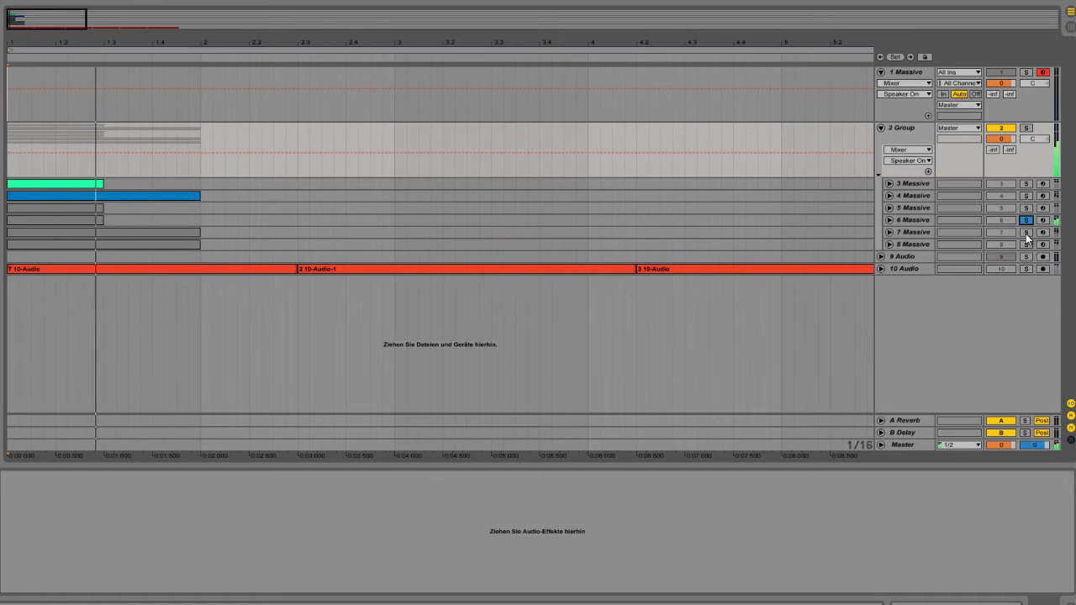
{"action": "left_click", "coordinate": [1025, 220]}
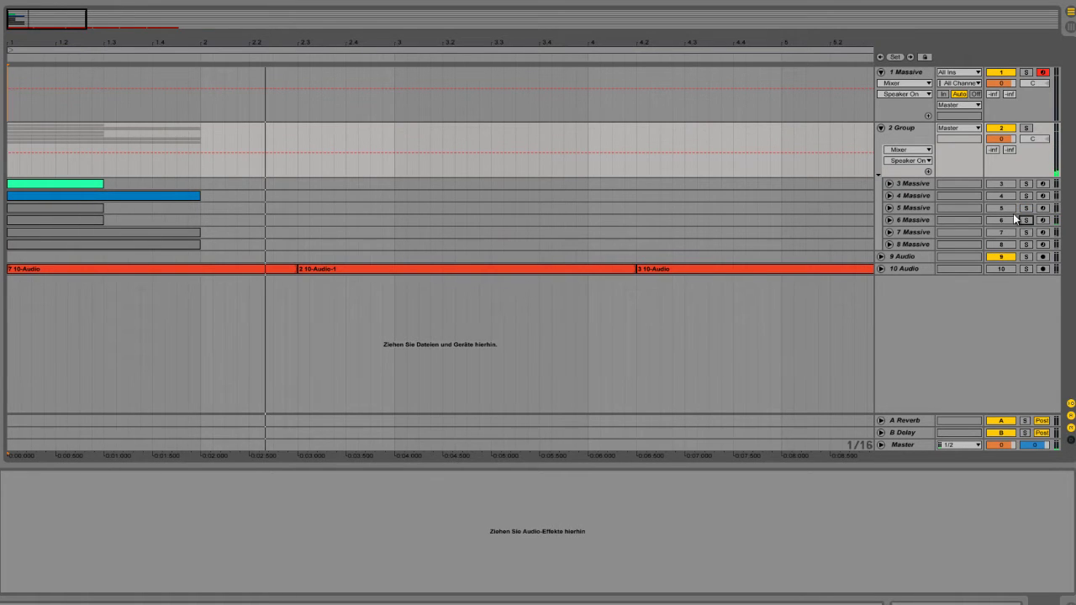
{"action": "left_click", "coordinate": [880, 127]}
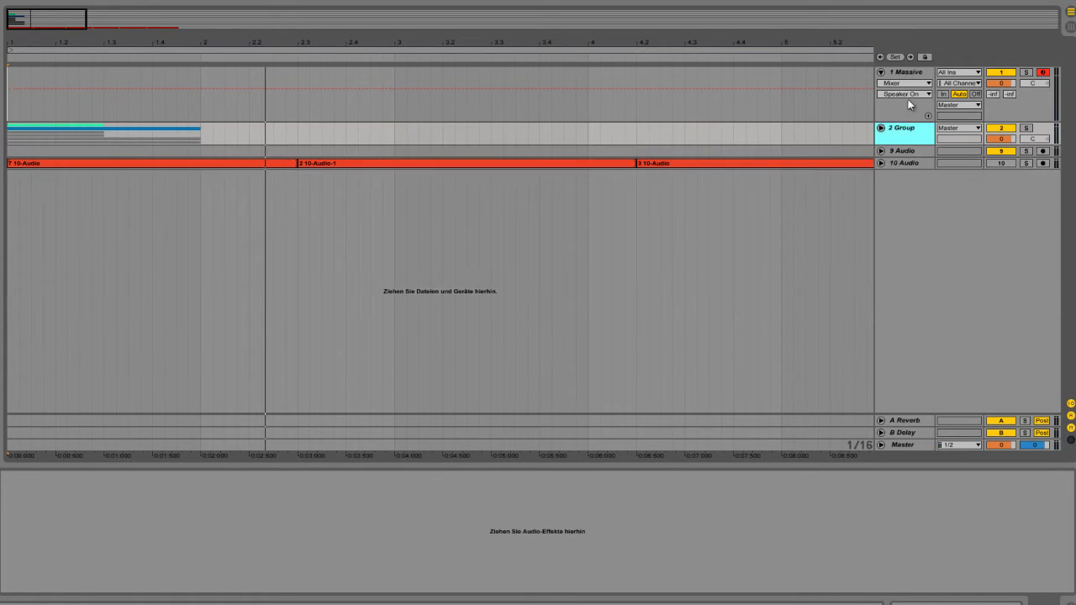
Step: Show the Massive synth of track 1 with a new untitled sound, its window placed over the arrangement
{"action": "left_click", "coordinate": [908, 99]}
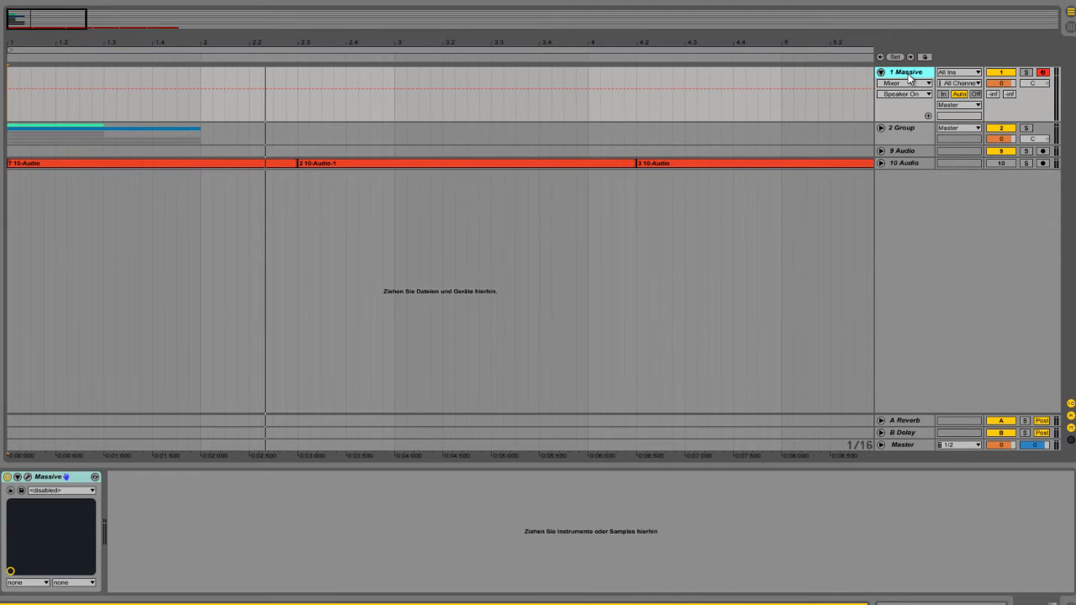
{"action": "left_click", "coordinate": [27, 478]}
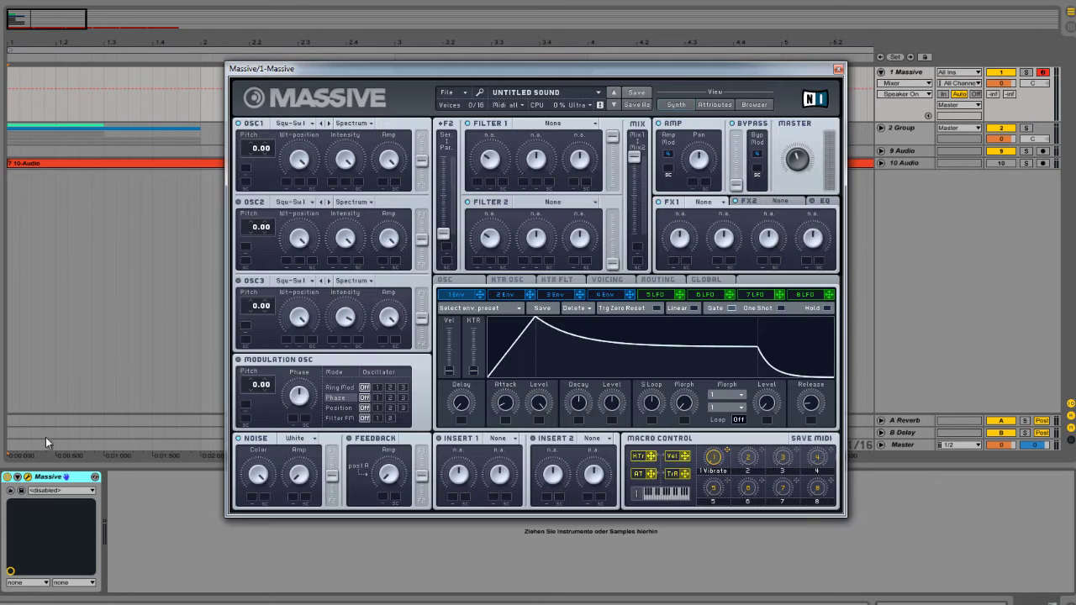
{"action": "left_click_drag", "start_coordinate": [325, 71], "coordinate": [338, 92]}
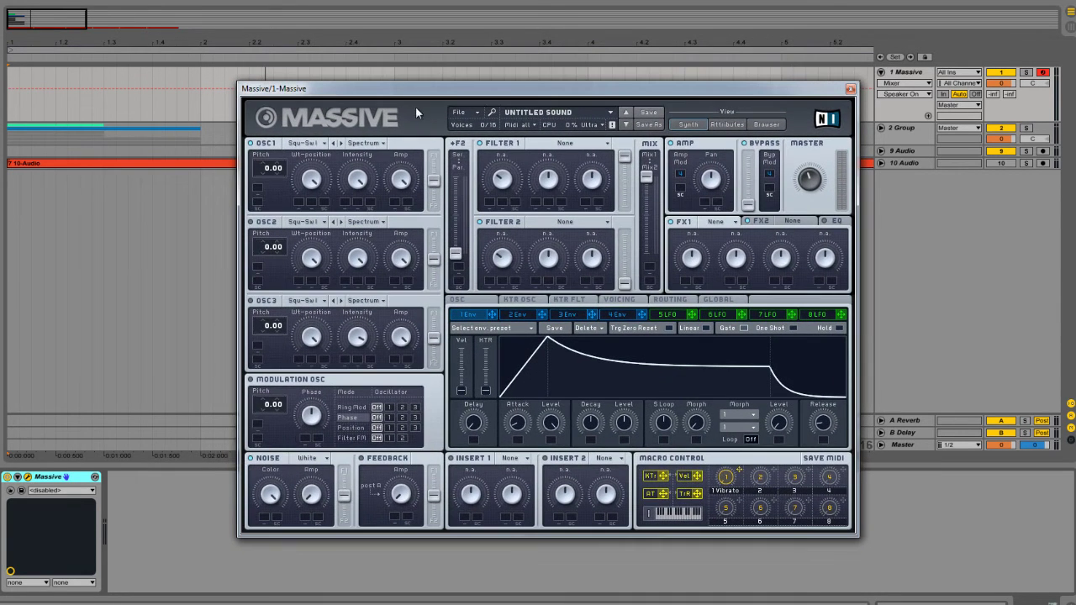
{"action": "left_click", "coordinate": [458, 113]}
{"action": "left_click", "coordinate": [460, 124]}
{"action": "left_click_drag", "start_coordinate": [434, 99], "coordinate": [399, 66]}
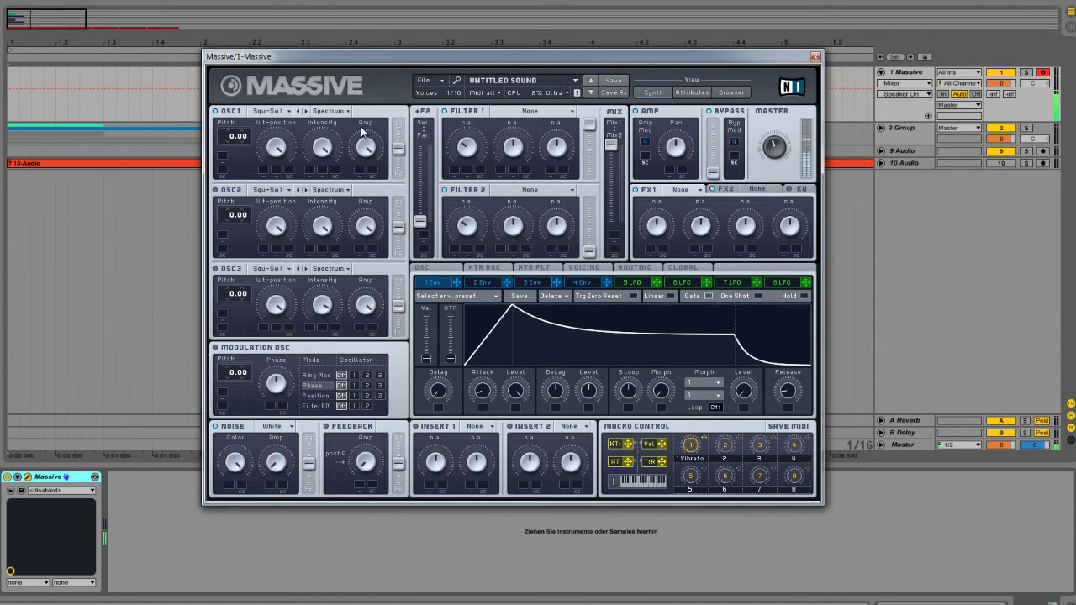
Step: Set oscillator 1 to the Sin-Square wavetable with its Wt-position turned fully down
{"action": "left_click", "coordinate": [269, 114]}
{"action": "left_click", "coordinate": [313, 155]}
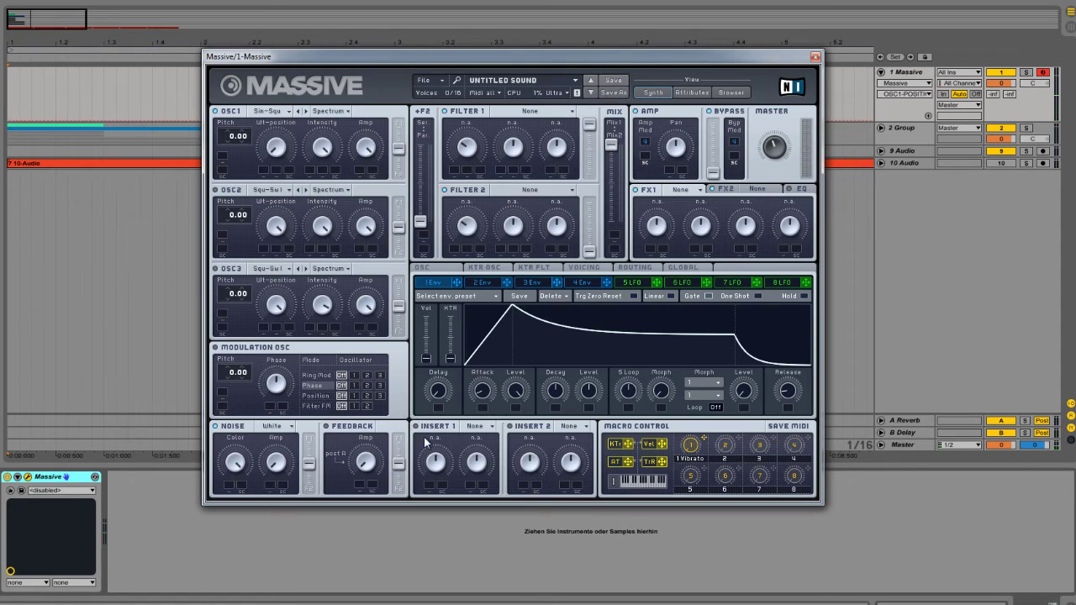
Step: Load a Sine Shaper into Insert 1, with a low Dry/Wet amount and the Drive slightly above centre
{"action": "left_click", "coordinate": [484, 428]}
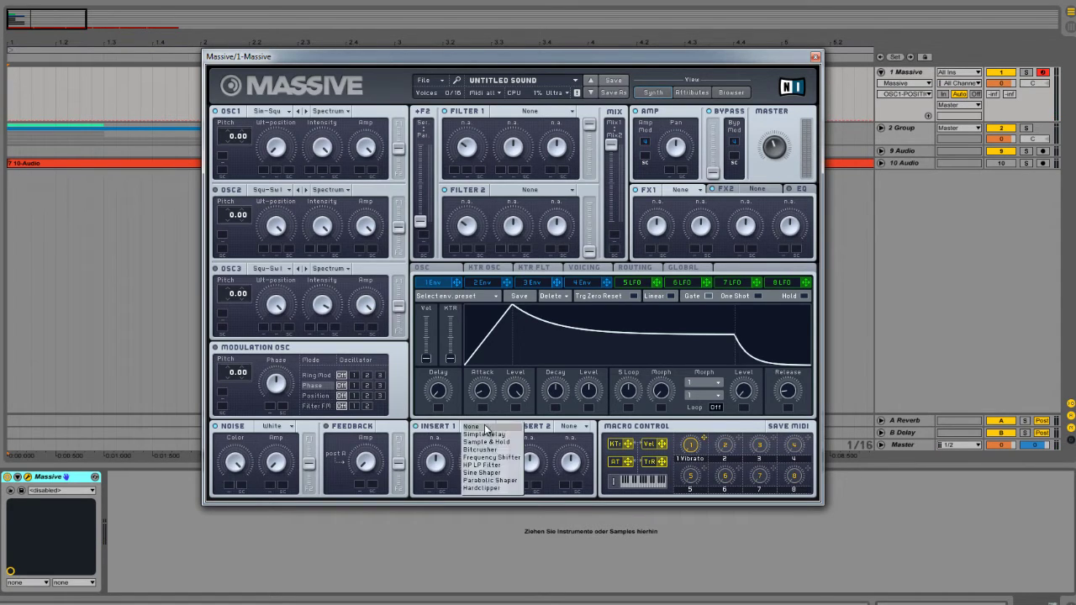
{"action": "left_click", "coordinate": [490, 472]}
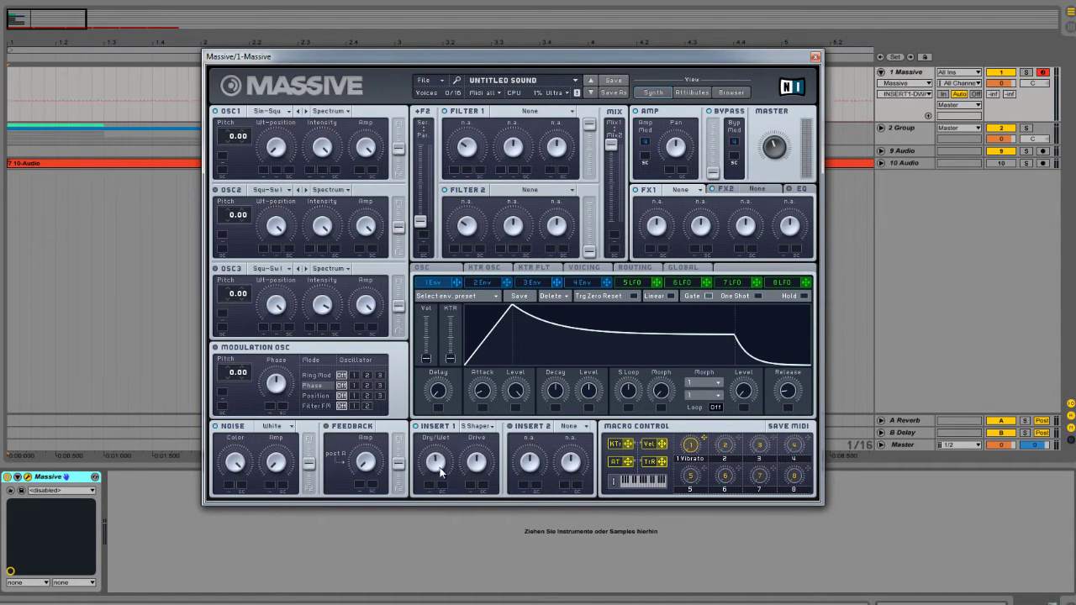
{"action": "mouse_move", "coordinate": [440, 482]}
{"action": "left_mouse_down"}
{"action": "mouse_move", "coordinate": [439, 492]}
{"action": "mouse_move", "coordinate": [437, 469]}
{"action": "left_mouse_up"}
{"action": "left_click", "coordinate": [474, 465]}
{"action": "left_click", "coordinate": [474, 471]}
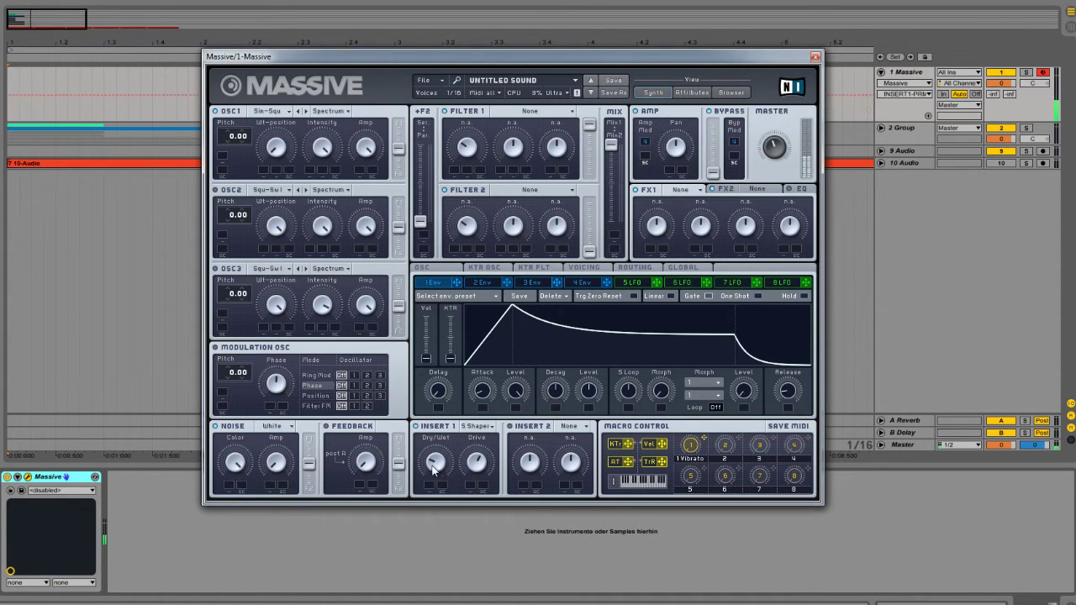
{"action": "left_click", "coordinate": [444, 464]}
Step: Modulate oscillator 1's pitch by 64.00 with envelope 1, and shape that envelope with a shorter attack and a decay to zero level
{"action": "left_click", "coordinate": [578, 285]}
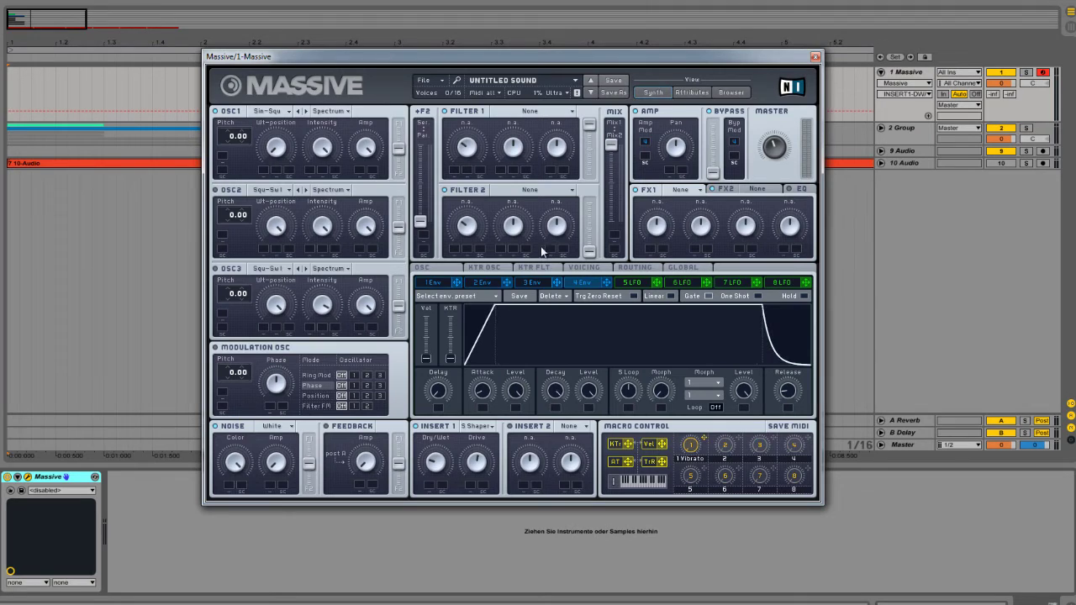
{"action": "left_click", "coordinate": [447, 284]}
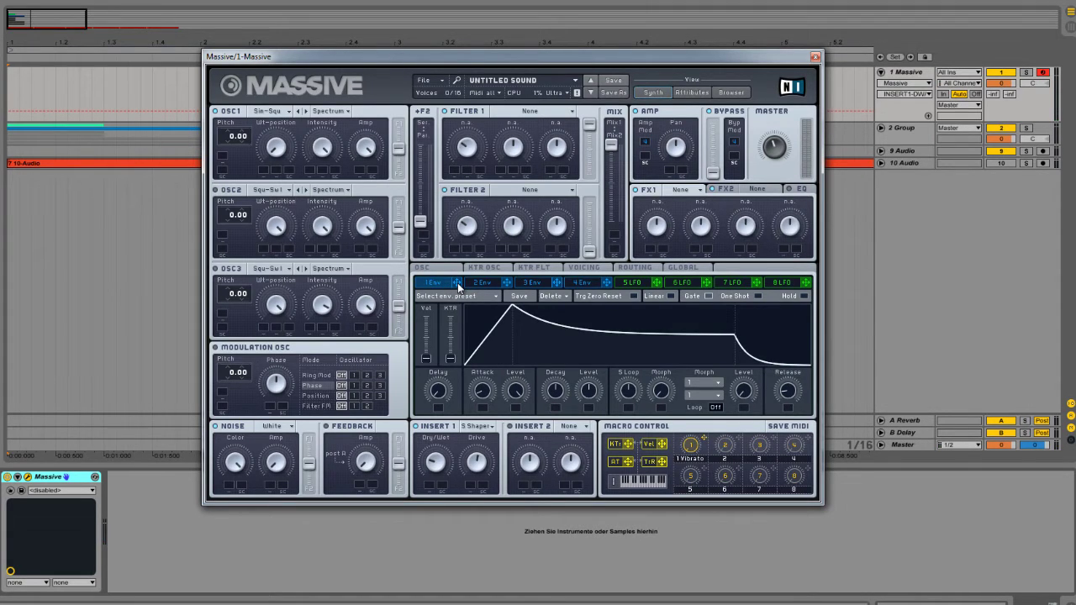
{"action": "left_click_drag", "start_coordinate": [458, 288], "coordinate": [223, 158]}
{"action": "left_click_drag", "start_coordinate": [231, 151], "coordinate": [233, 141]}
{"action": "left_click_drag", "start_coordinate": [589, 328], "coordinate": [581, 442]}
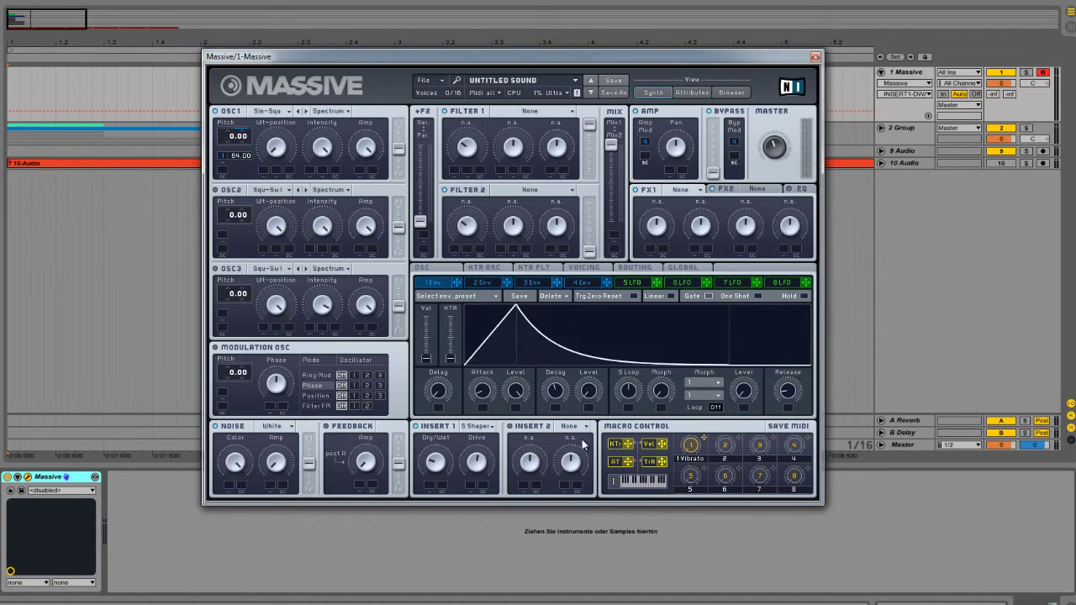
{"action": "left_click_drag", "start_coordinate": [482, 390], "coordinate": [558, 387]}
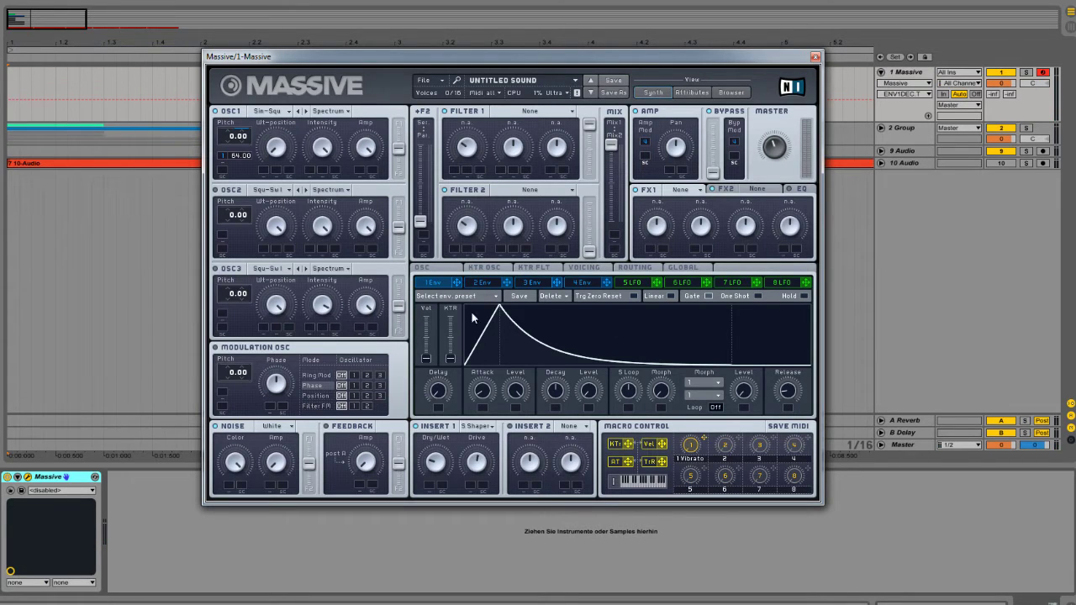
Step: Enable the modulation oscillator for phase modulation of oscillator 1, at pitch 36.00 with envelope 1 modulating its pitch by 64.00
{"action": "left_click", "coordinate": [248, 353]}
{"action": "left_click_drag", "start_coordinate": [277, 382], "coordinate": [280, 475]}
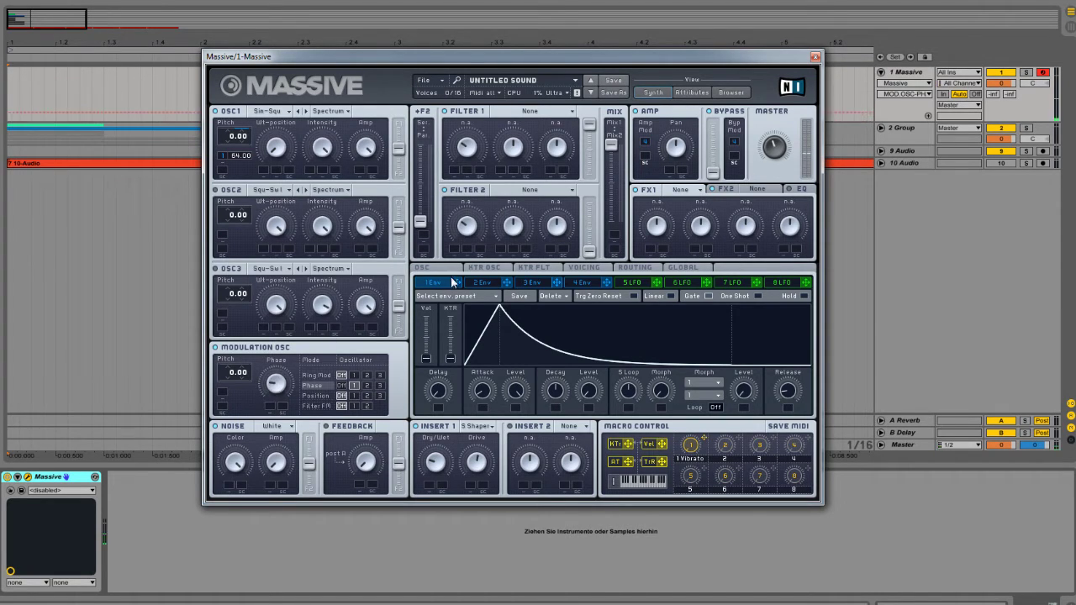
{"action": "left_click", "coordinate": [227, 394]}
{"action": "left_click_drag", "start_coordinate": [228, 376], "coordinate": [235, 347]}
Step: Set FX1 to a Reverb with a low Dry/Wet and FX2 to a Dimension Expander
{"action": "left_click", "coordinate": [678, 190]}
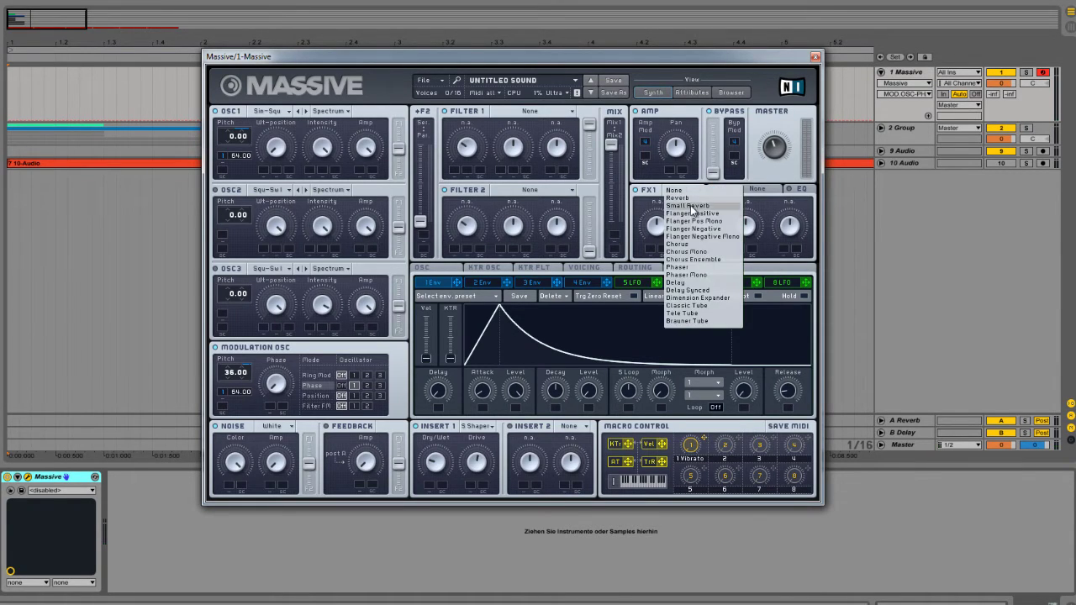
{"action": "left_click", "coordinate": [692, 199]}
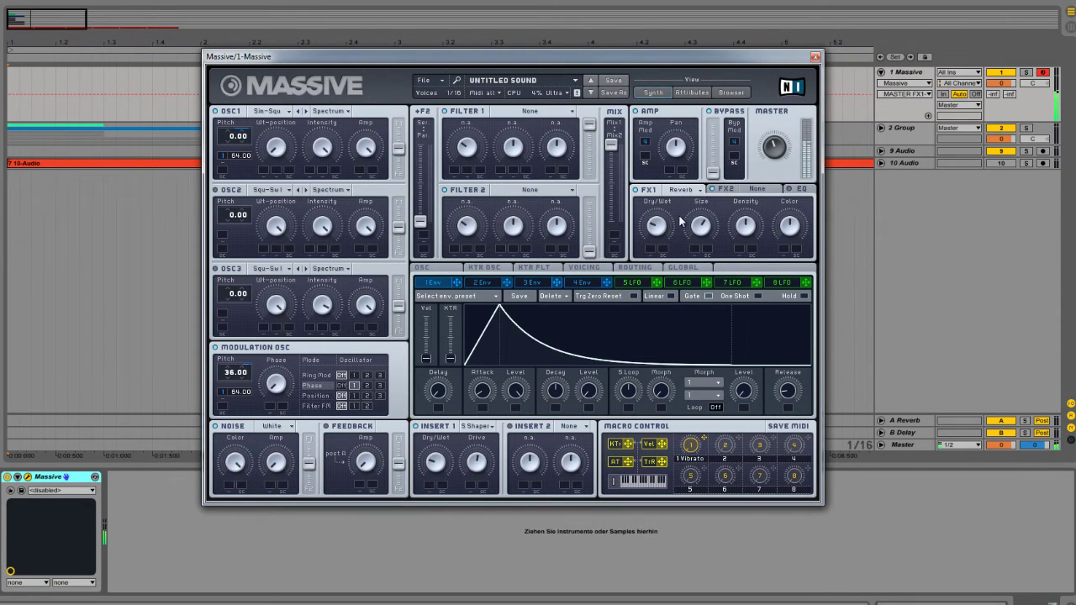
{"action": "left_click", "coordinate": [757, 189]}
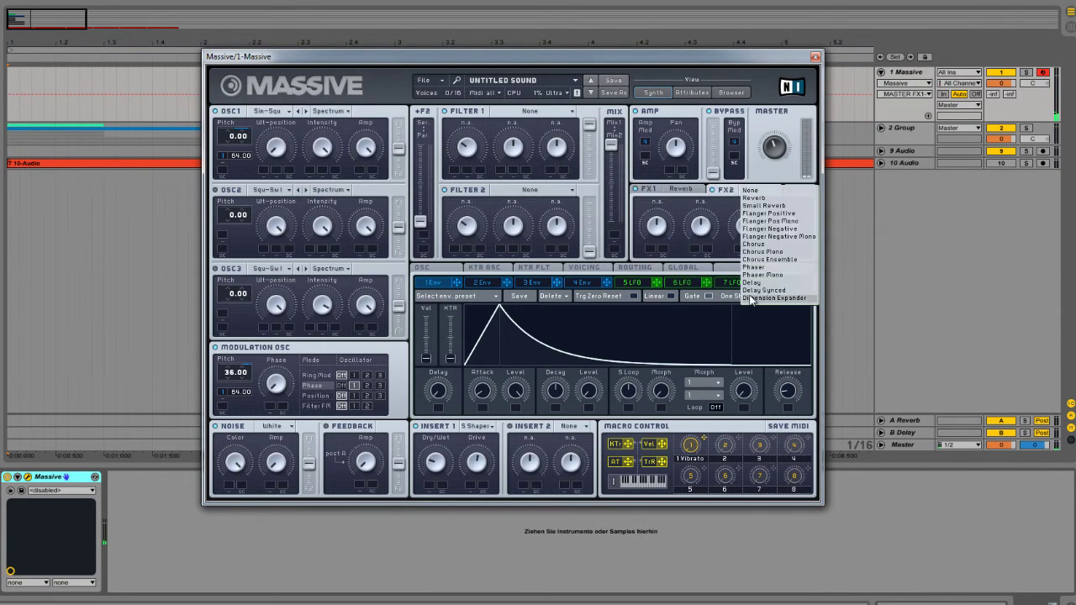
{"action": "left_click", "coordinate": [752, 298]}
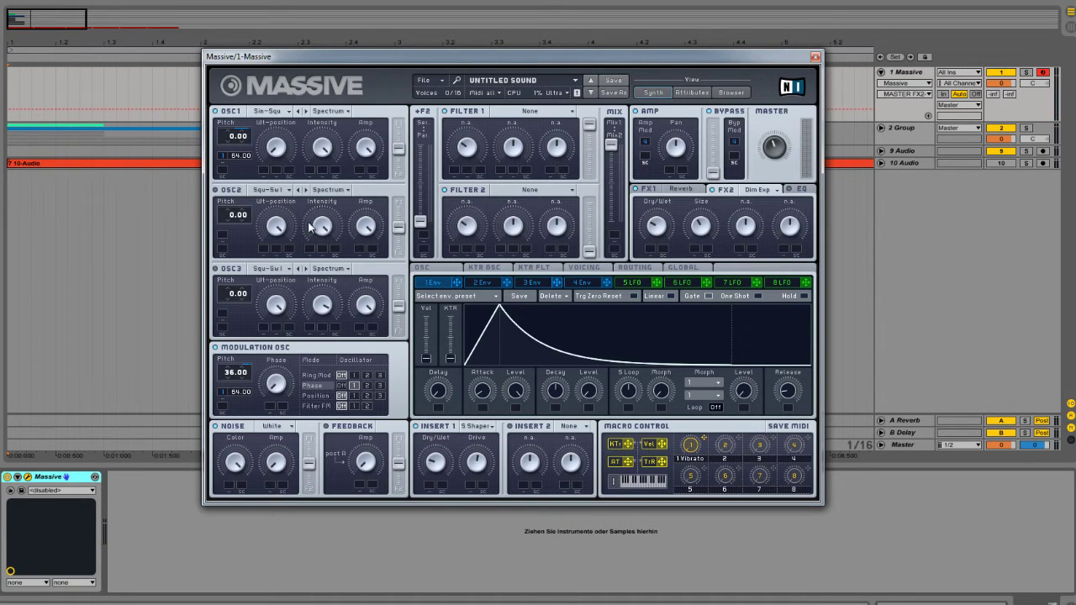
Step: Assign macro 2 to the pitch of oscillator 1 and of the modulation oscillator, each with an amount of -3.00
{"action": "left_click", "coordinate": [277, 384]}
{"action": "left_click_drag", "start_coordinate": [740, 439], "coordinate": [239, 177]}
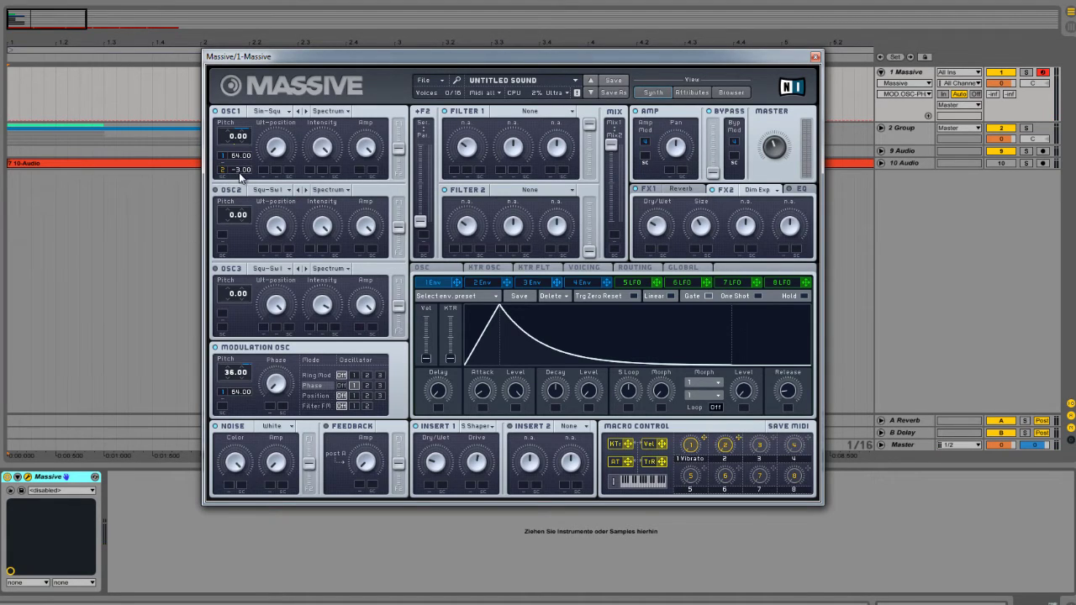
{"action": "left_click", "coordinate": [725, 444]}
{"action": "left_click_drag", "start_coordinate": [739, 438], "coordinate": [237, 412]}
{"action": "left_click_drag", "start_coordinate": [725, 447], "coordinate": [730, 399]}
Step: Assign macro 2 to the modulation oscillator's Phase amount and give it a modulation range
{"action": "left_click_drag", "start_coordinate": [740, 443], "coordinate": [273, 412]}
{"action": "left_click_drag", "start_coordinate": [268, 403], "coordinate": [269, 387]}
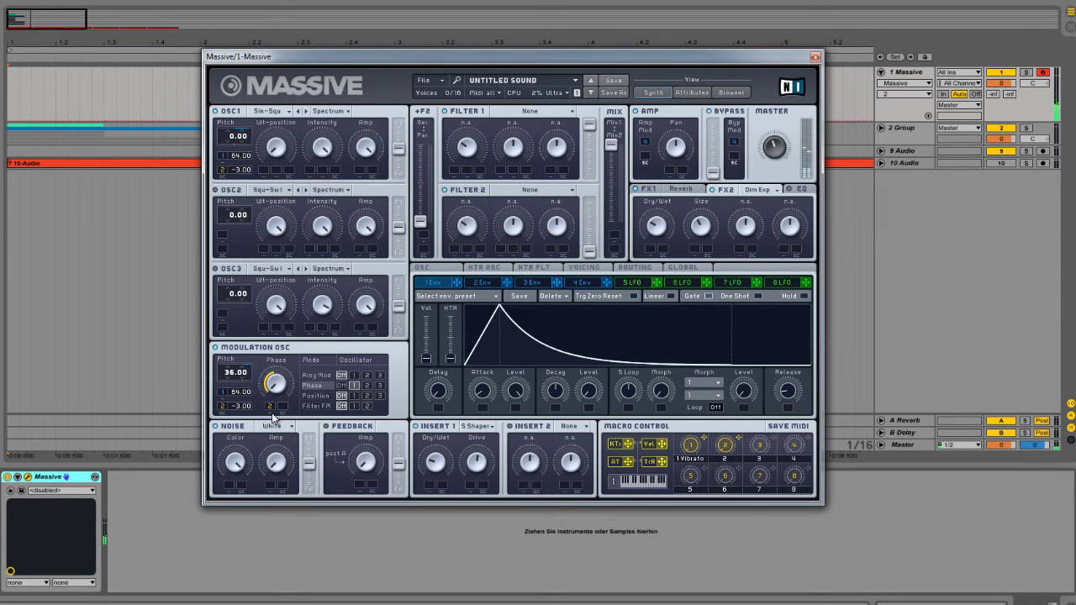
{"action": "right_click", "coordinate": [270, 407]}
Step: Set Filter 1 to Lowpass 2 and modulate its Cutoff with LFO 5
{"action": "left_click", "coordinate": [523, 113]}
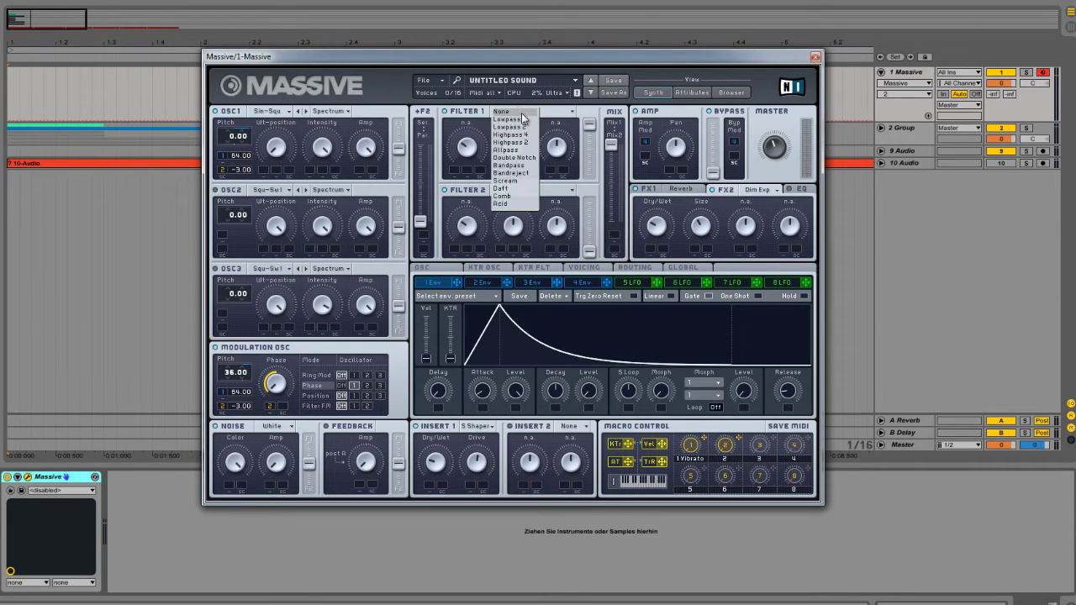
{"action": "left_click", "coordinate": [521, 127]}
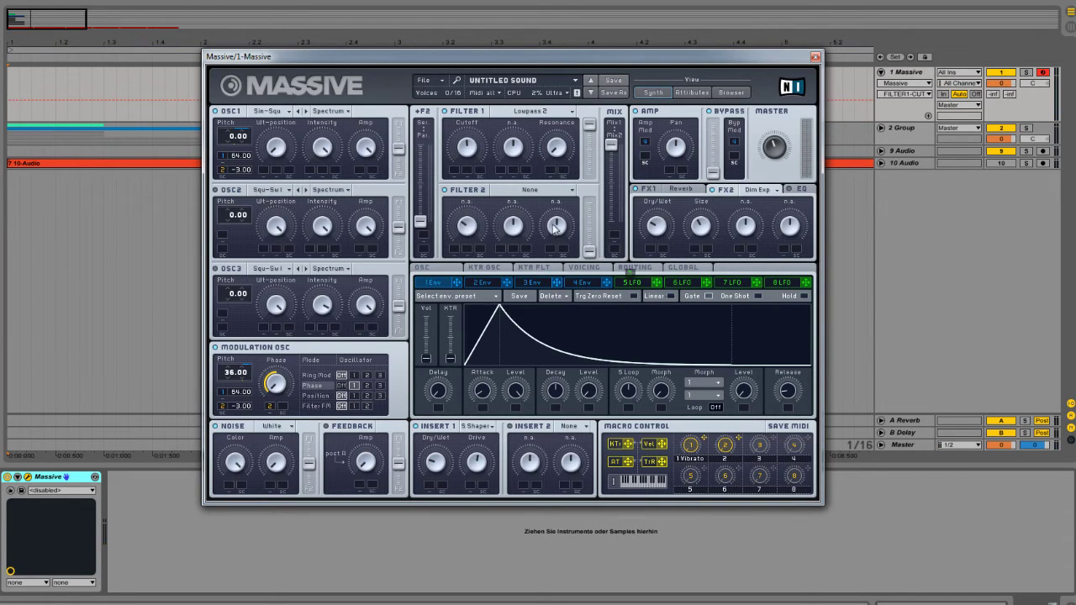
{"action": "mouse_move", "coordinate": [463, 180]}
{"action": "left_mouse_down"}
{"action": "mouse_move", "coordinate": [454, 171]}
{"action": "mouse_move", "coordinate": [456, 183]}
{"action": "left_mouse_up"}
{"action": "left_click", "coordinate": [726, 434]}
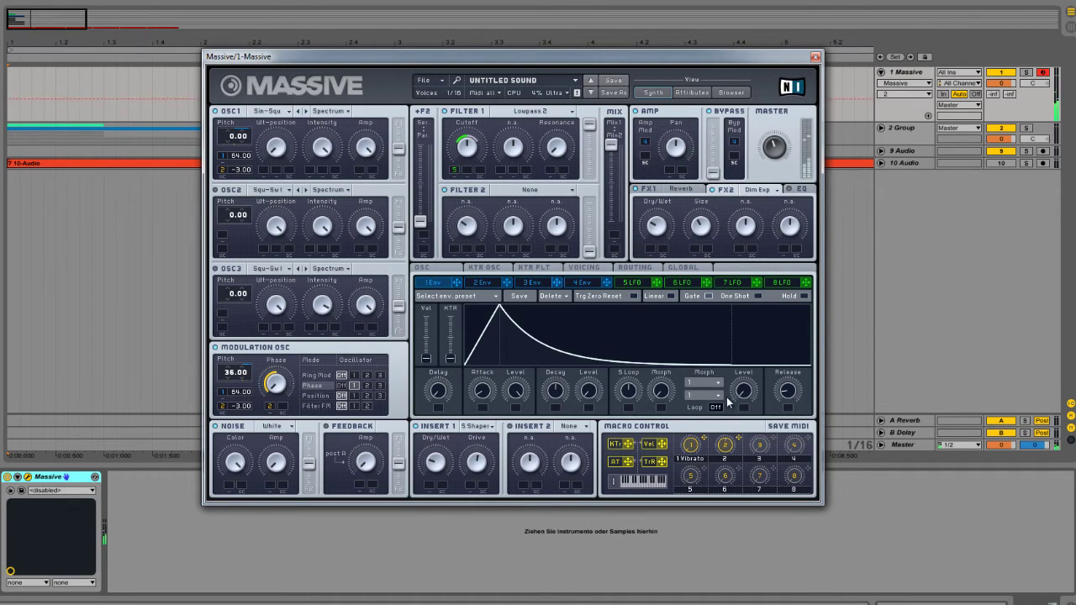
Step: Shift LFO 5's sine curve so it starts at its low point, and crossfade fully to that curve
{"action": "left_click", "coordinate": [631, 283]}
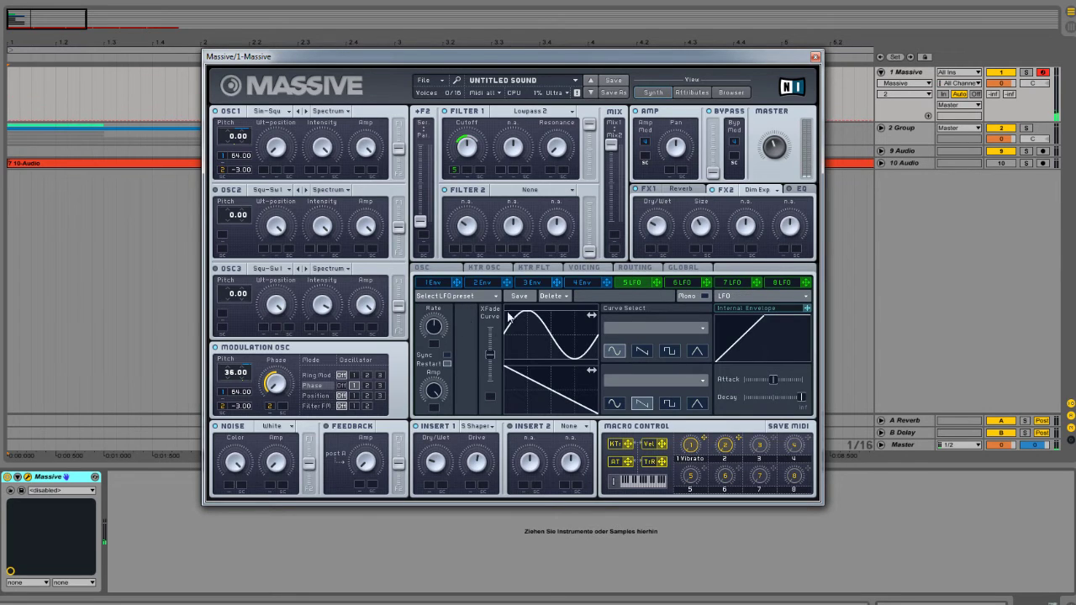
{"action": "left_click_drag", "start_coordinate": [510, 315], "coordinate": [543, 332]}
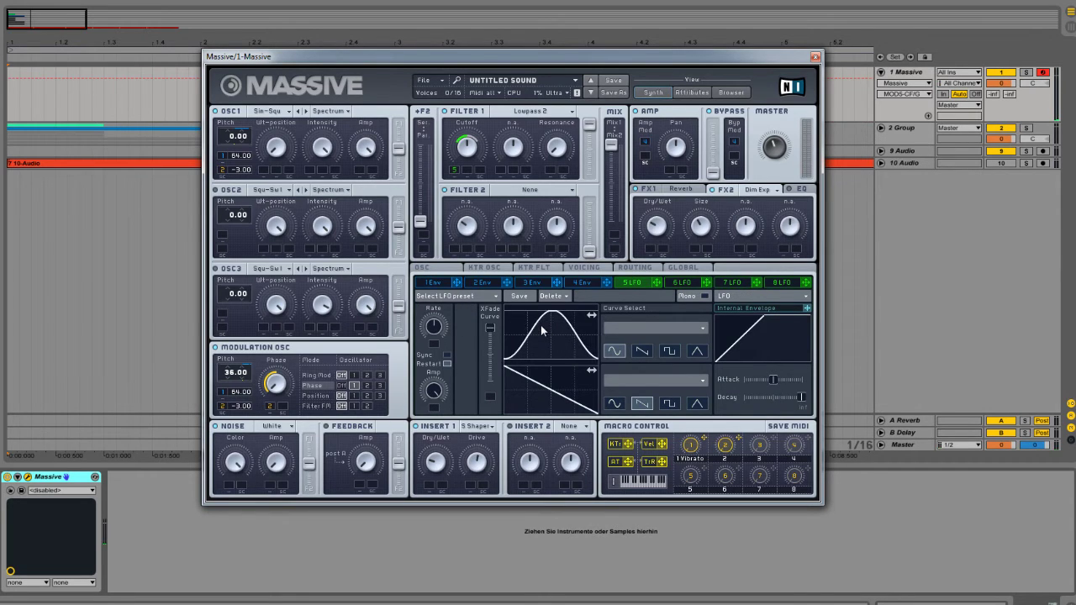
{"action": "left_click", "coordinate": [726, 443]}
Step: Adjust LFO 5's Rate and assign macro 2 to modulate it
{"action": "left_click", "coordinate": [434, 327]}
{"action": "left_click_drag", "start_coordinate": [740, 437], "coordinate": [434, 345]}
{"action": "left_click", "coordinate": [731, 451]}
{"action": "left_click", "coordinate": [435, 333]}
{"action": "left_click", "coordinate": [727, 445]}
Step: Set up oscillator 2 with the Sin-Square wavetable at pitch 24.00, modulated by envelope 1 at 64.00 and macro 2 at -3.00
{"action": "left_click", "coordinate": [269, 192]}
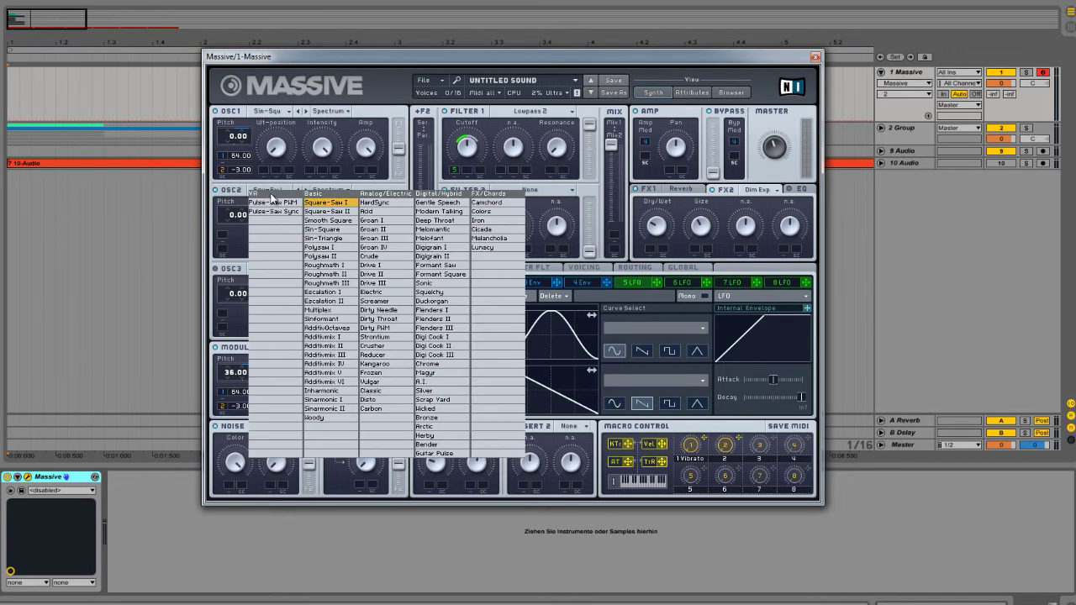
{"action": "left_click", "coordinate": [323, 230]}
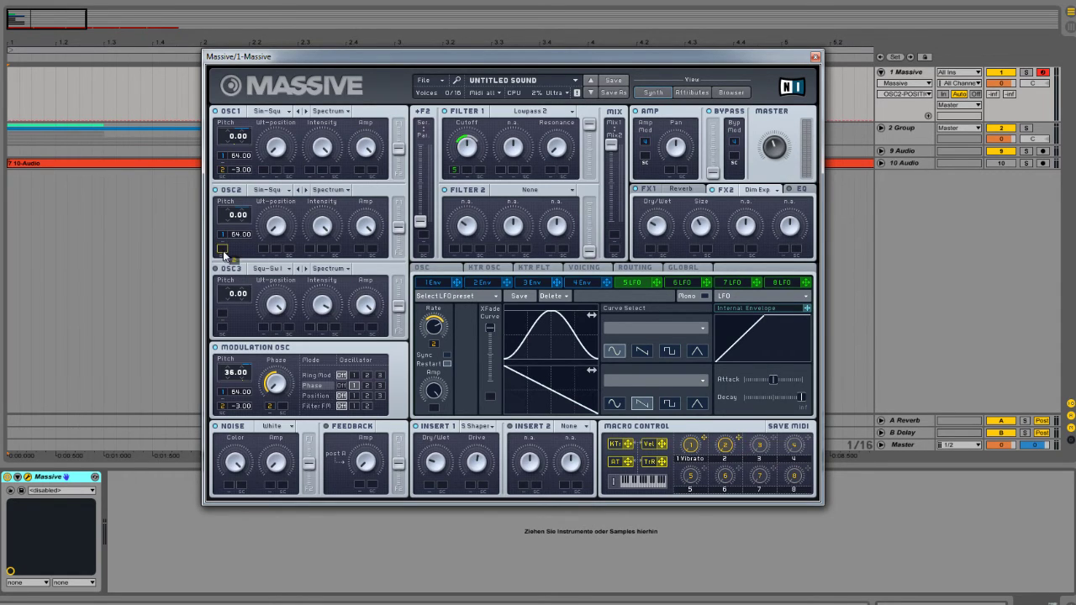
{"action": "mouse_move", "coordinate": [223, 252]}
{"action": "left_mouse_down"}
{"action": "mouse_move", "coordinate": [242, 262]}
{"action": "mouse_move", "coordinate": [237, 253]}
{"action": "left_mouse_up"}
{"action": "left_click_drag", "start_coordinate": [229, 217], "coordinate": [229, 197]}
{"action": "left_click", "coordinate": [725, 448]}
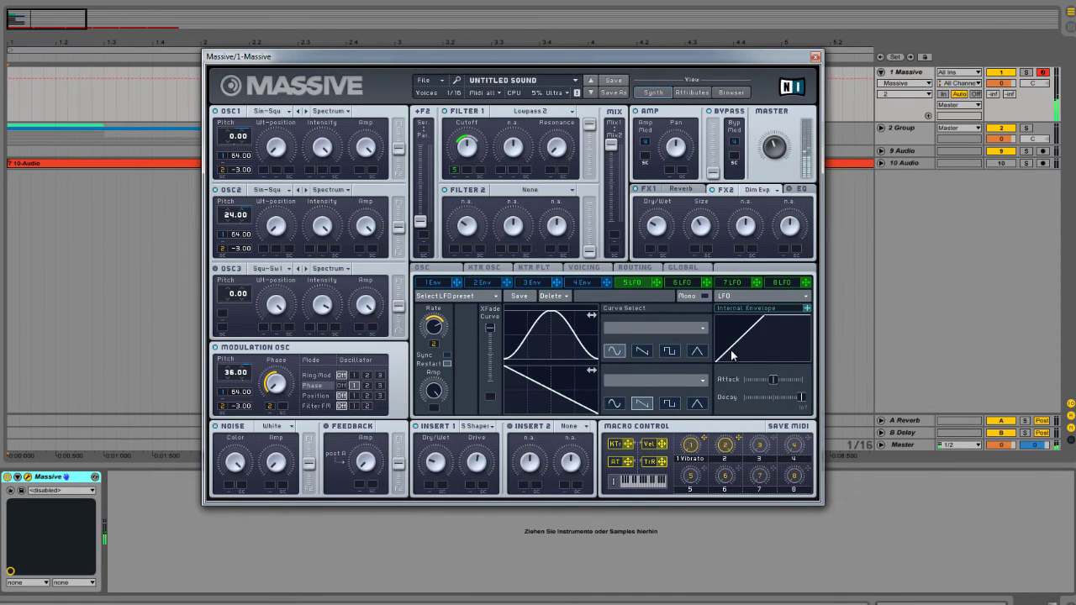
Step: Route oscillators 1 and 2 fully into Filter 1
{"action": "left_click_drag", "start_coordinate": [401, 149], "coordinate": [411, 97]}
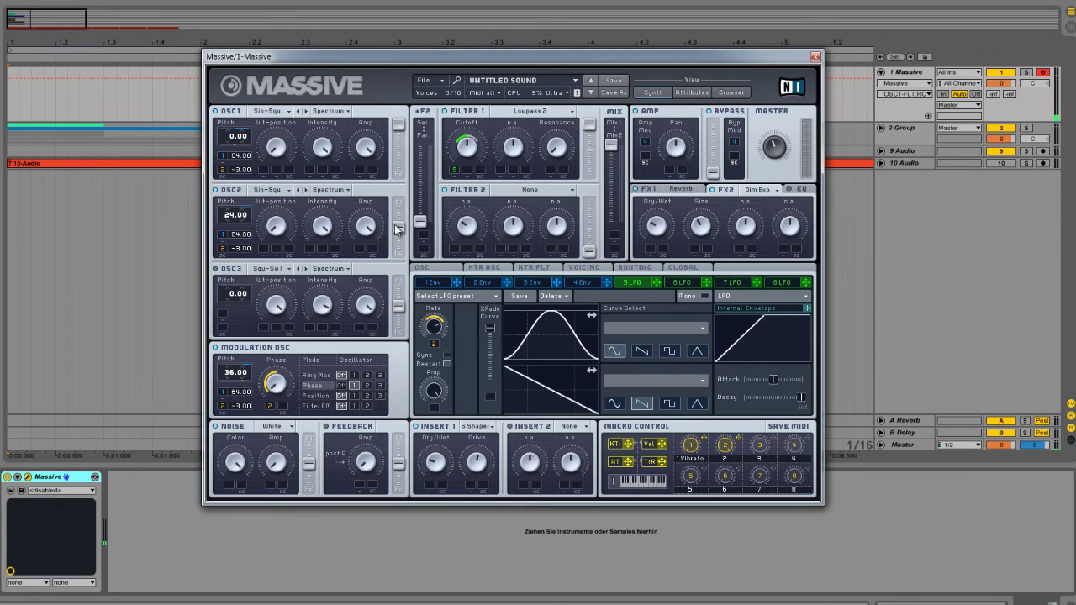
{"action": "left_click_drag", "start_coordinate": [396, 226], "coordinate": [419, 163]}
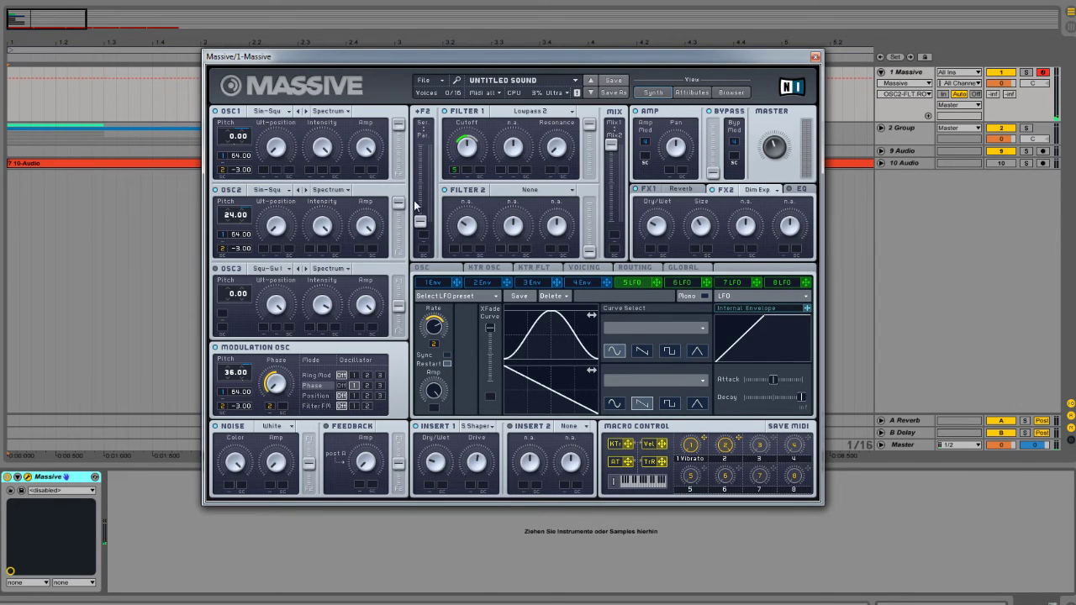
{"action": "left_click", "coordinate": [729, 447]}
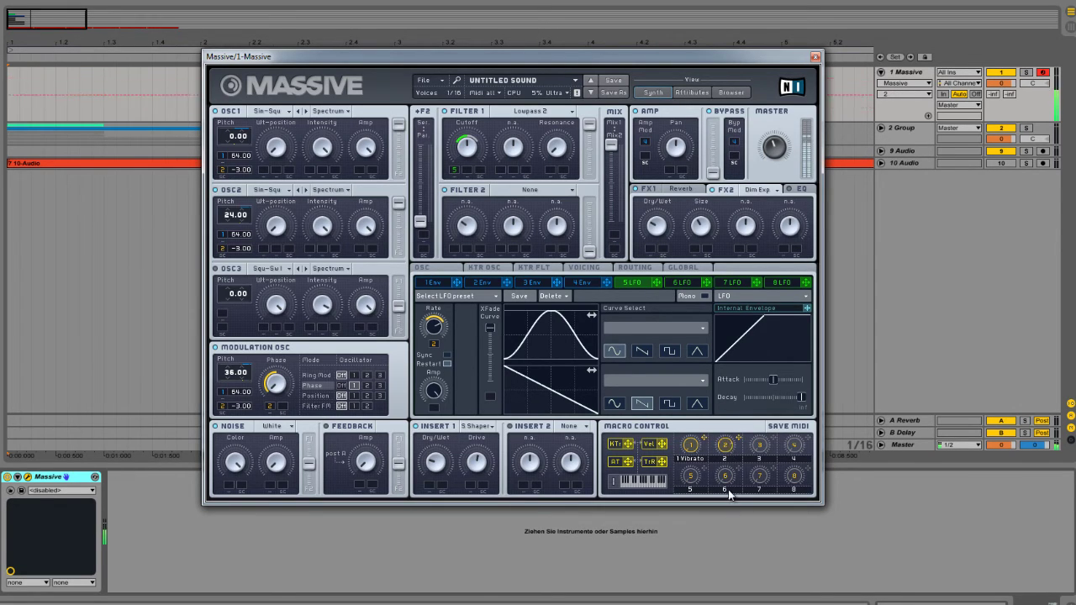
Step: Adjust LFO 5's Rate and set the modulation oscillator's pitch to 64.00
{"action": "left_click", "coordinate": [438, 331]}
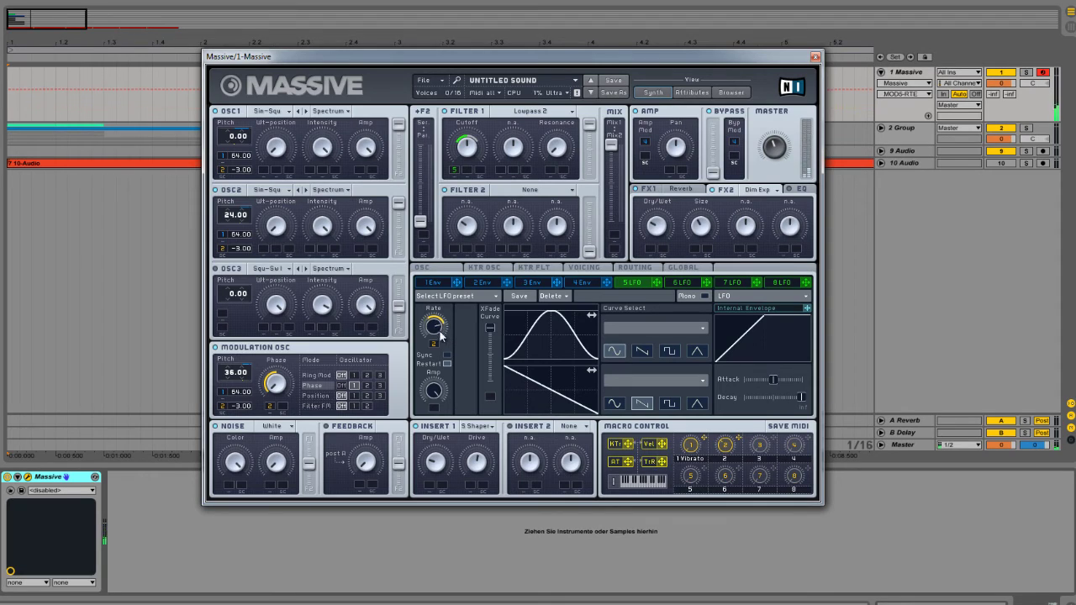
{"action": "left_click", "coordinate": [726, 446]}
{"action": "left_click_drag", "start_coordinate": [231, 376], "coordinate": [235, 348]}
Step: Configure the voicing with 3 unisono voices, Monophon mode and the Legato trigger
{"action": "left_click", "coordinate": [586, 267]}
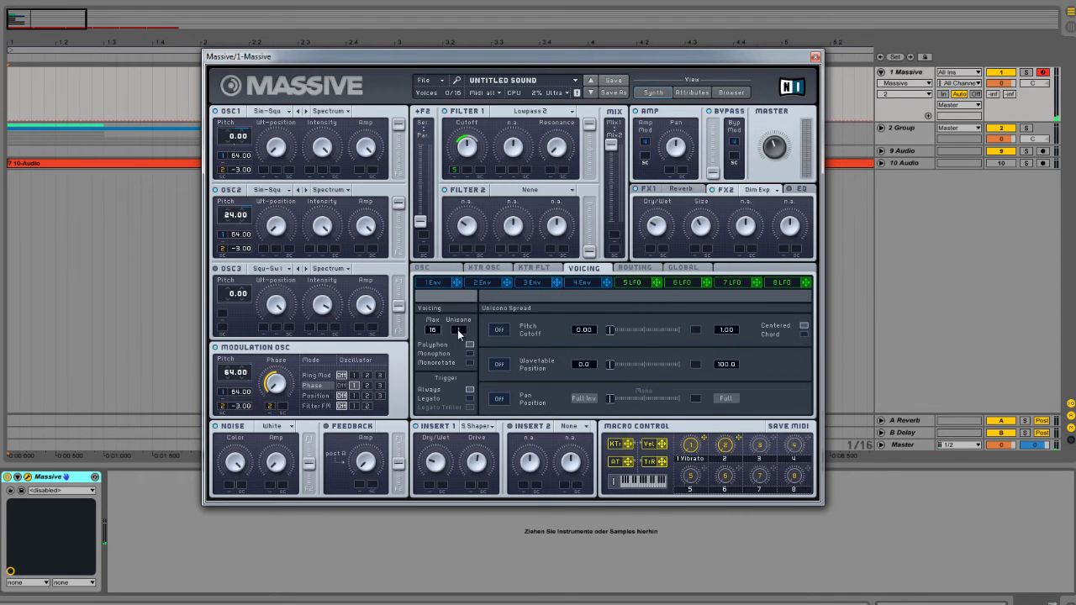
{"action": "left_click_drag", "start_coordinate": [460, 325], "coordinate": [461, 326]}
{"action": "left_click", "coordinate": [470, 354]}
{"action": "left_click", "coordinate": [469, 398]}
Step: Enable the unisono Pan Position spread, set it about halfway between Full Inv and Mono, and assign macro 2 to modulate it
{"action": "left_click", "coordinate": [500, 399]}
{"action": "left_click_drag", "start_coordinate": [611, 398], "coordinate": [633, 400]}
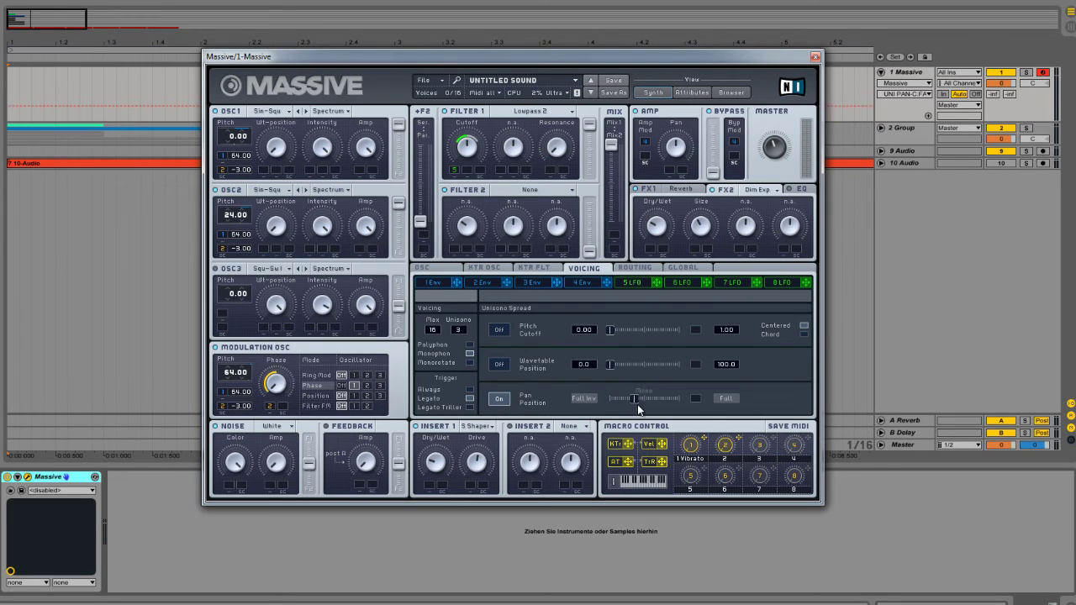
{"action": "left_click_drag", "start_coordinate": [739, 441], "coordinate": [692, 401]}
{"action": "left_click", "coordinate": [725, 447]}
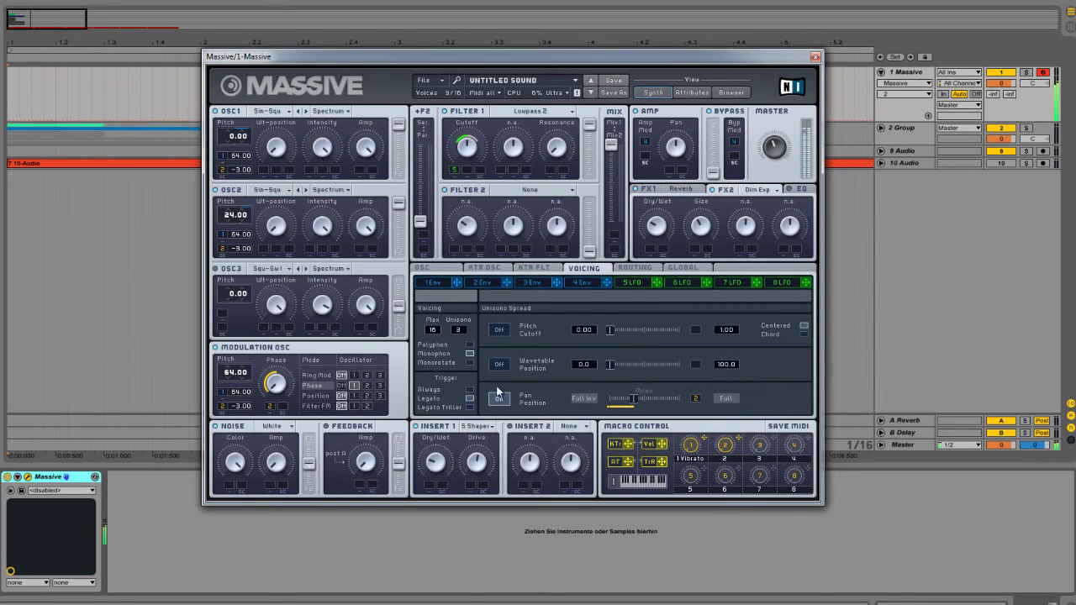
Step: Return to LFO 5's settings, adjust oscillator 2's pitch, and close the synth window
{"action": "left_click", "coordinate": [632, 284]}
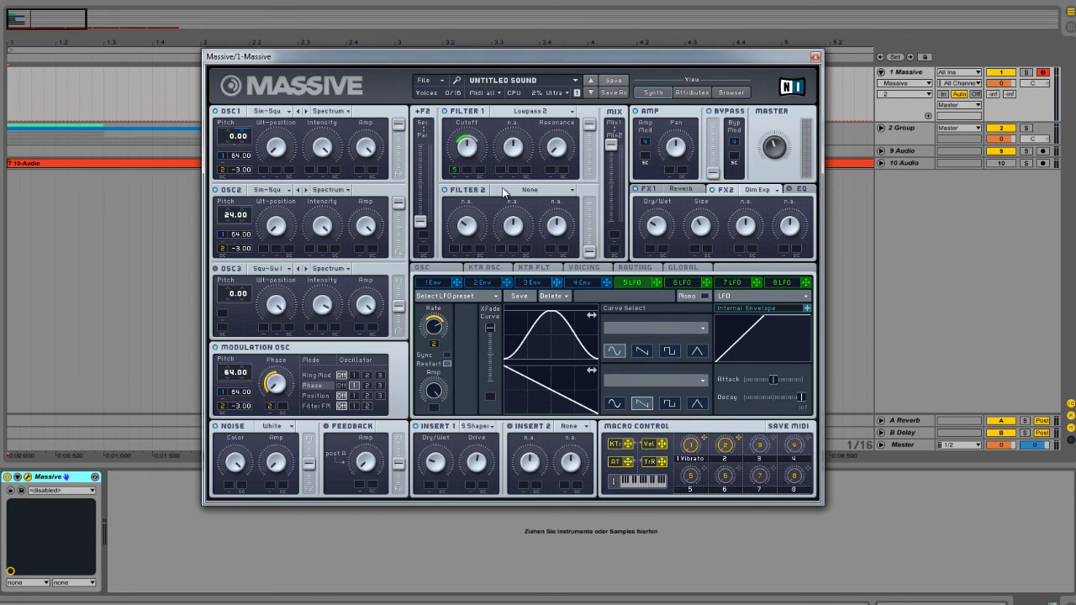
{"action": "double_click", "coordinate": [232, 216]}
{"action": "left_click", "coordinate": [815, 56]}
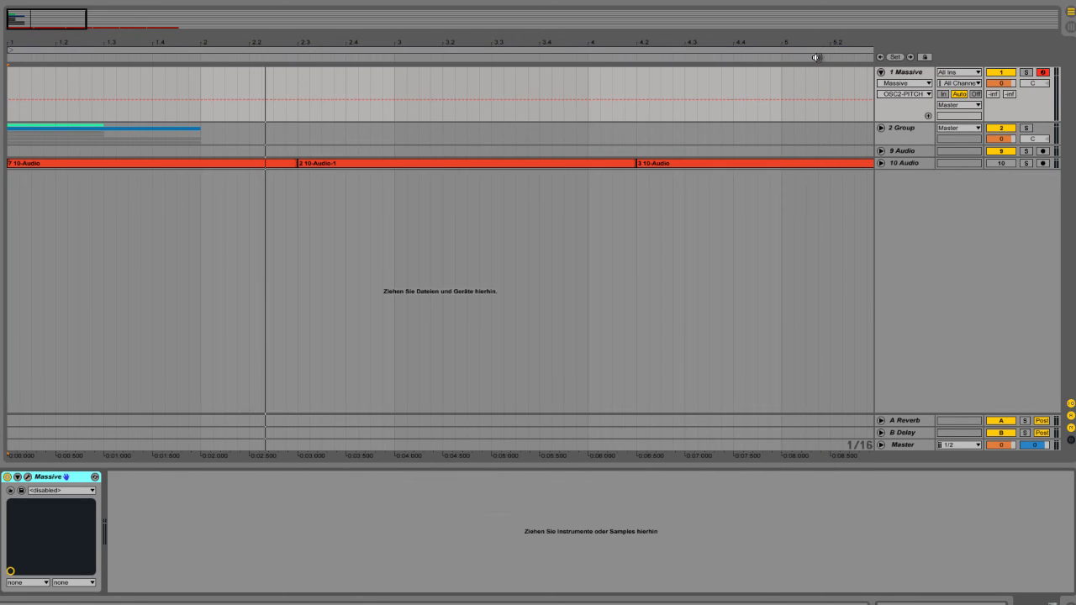
Step: Fold the 1 Massive track and unfold the 2 Group track to show its Massive tracks
{"action": "left_click", "coordinate": [894, 74]}
{"action": "left_click", "coordinate": [882, 73]}
{"action": "left_click", "coordinate": [893, 84]}
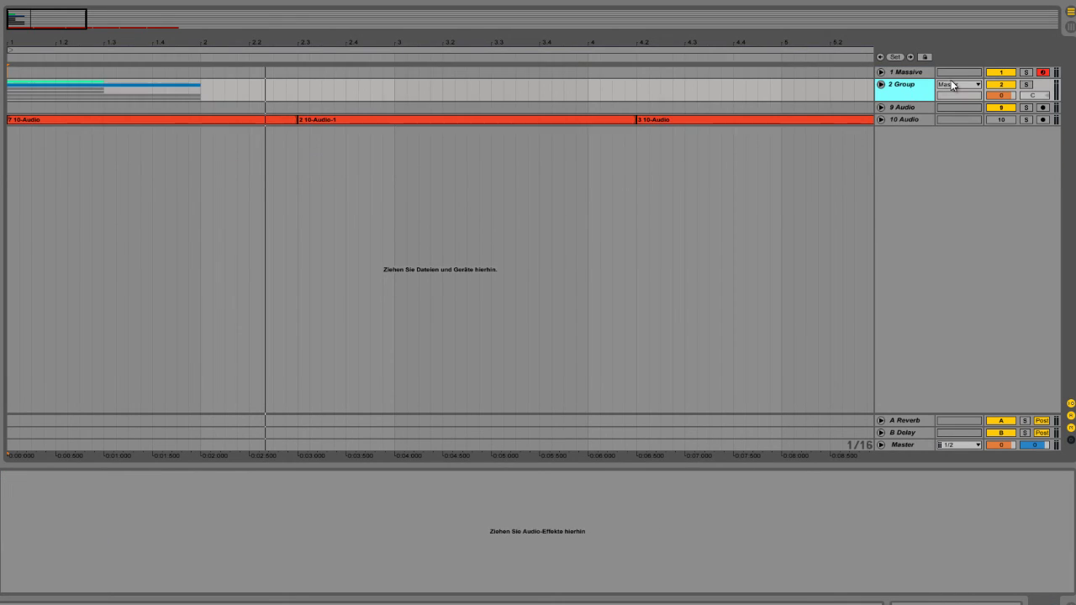
{"action": "left_click", "coordinate": [882, 85]}
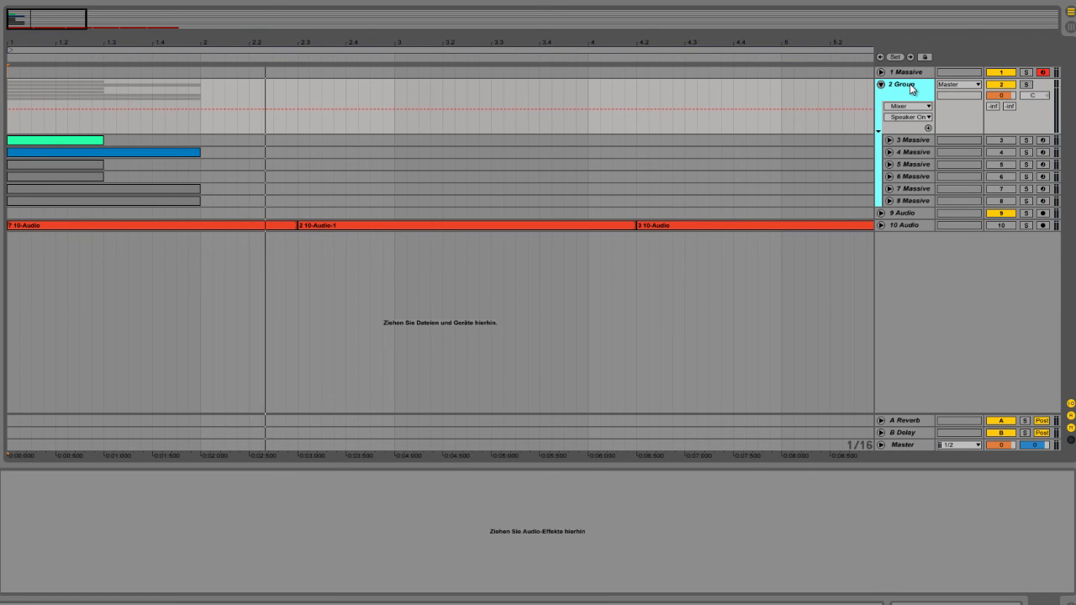
Step: Play the arrangement while activating grouped tracks 5, 6 and 7, and mute track 1 Massive
{"action": "left_click", "coordinate": [1000, 165]}
{"action": "key", "text": "space"}
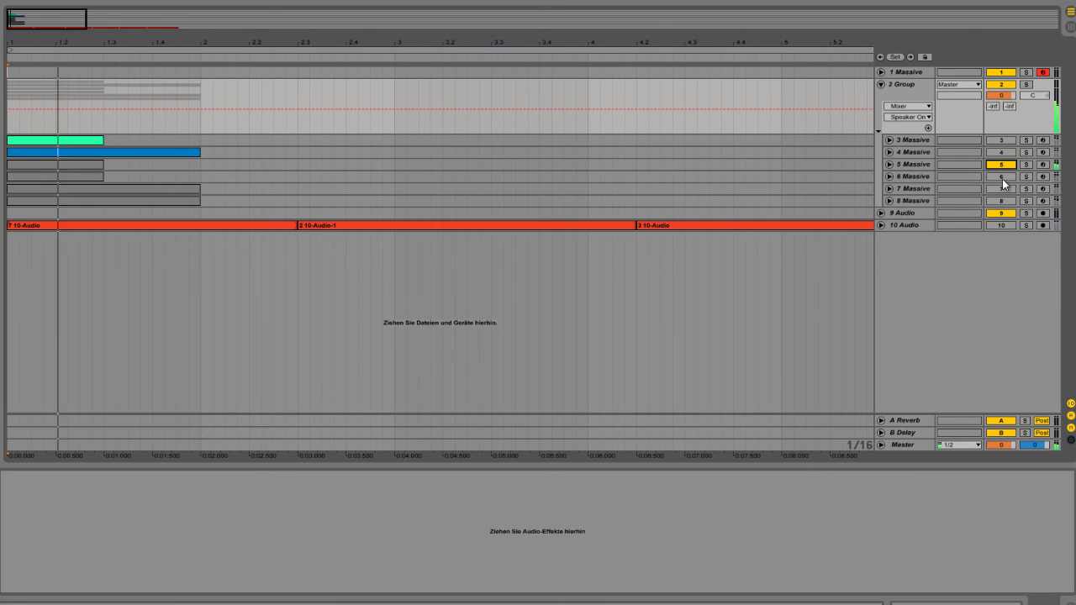
{"action": "left_click", "coordinate": [1003, 177]}
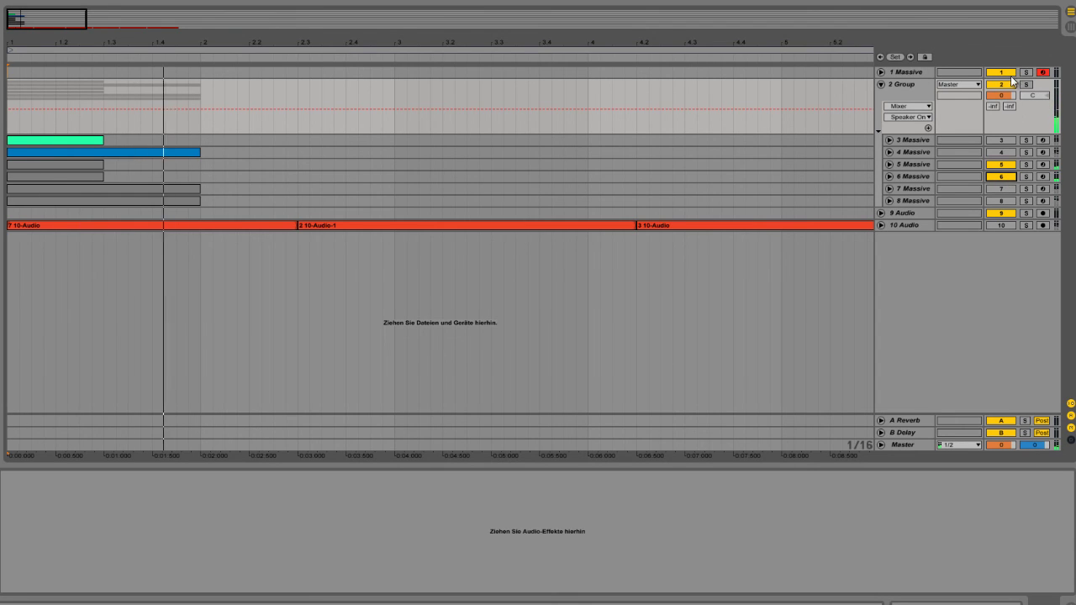
{"action": "left_click", "coordinate": [1011, 74]}
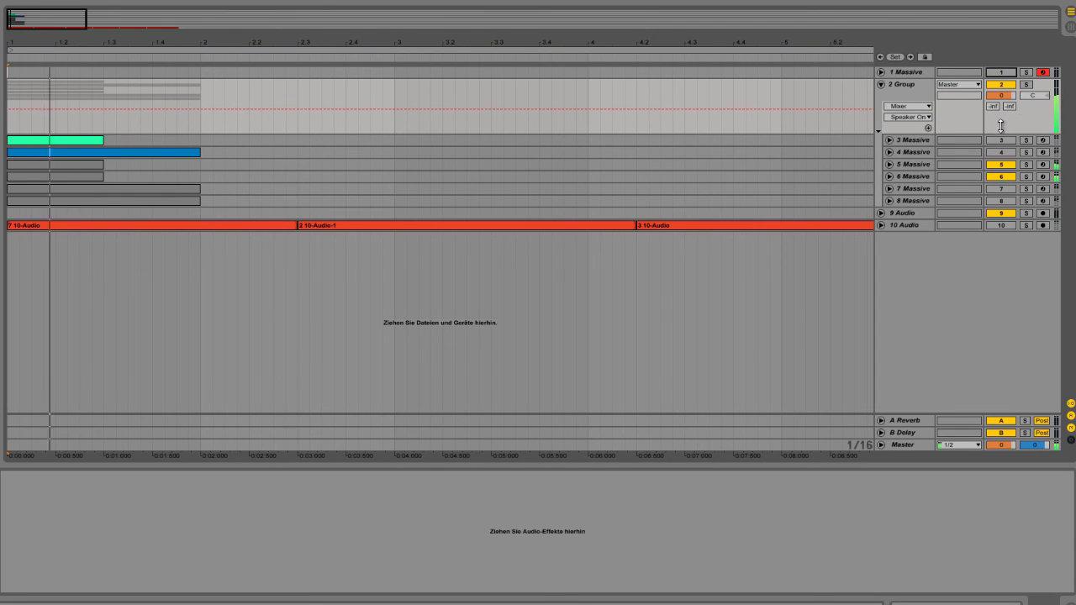
{"action": "left_click", "coordinate": [1010, 189]}
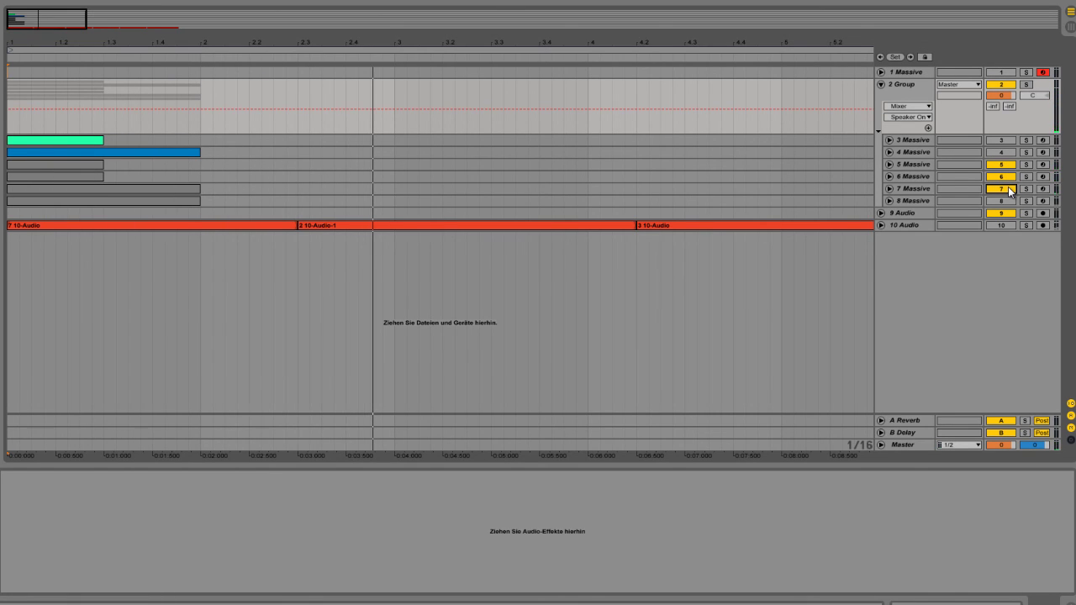
Step: Deactivate tracks 5, 6 and 7, fold the 2 Group track, and select track 1 Massive
{"action": "left_click_drag", "start_coordinate": [1009, 190], "coordinate": [1005, 165]}
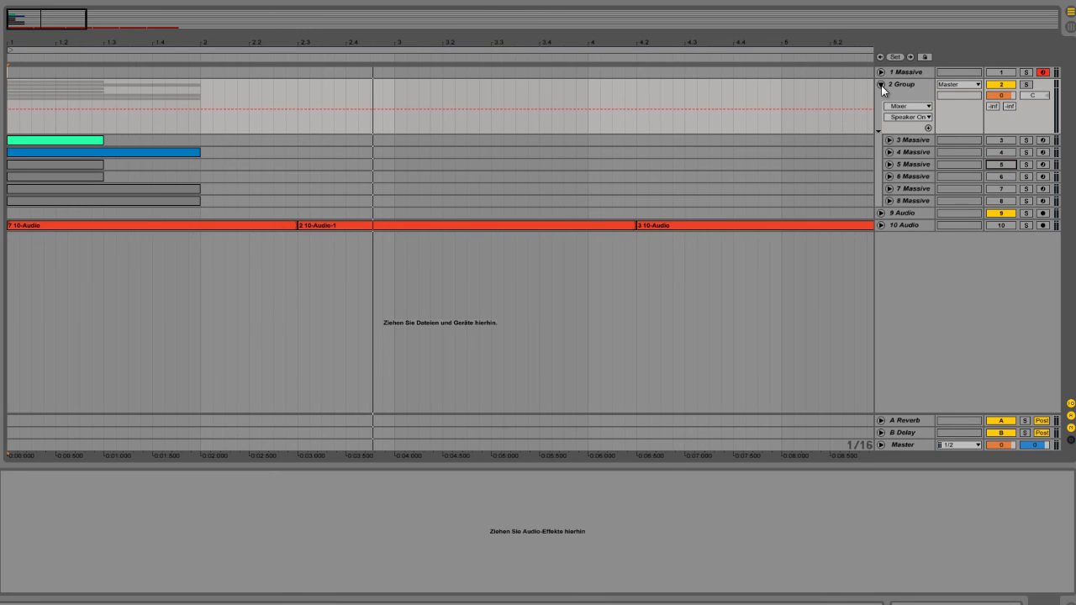
{"action": "left_click", "coordinate": [881, 85]}
{"action": "left_click", "coordinate": [890, 72]}
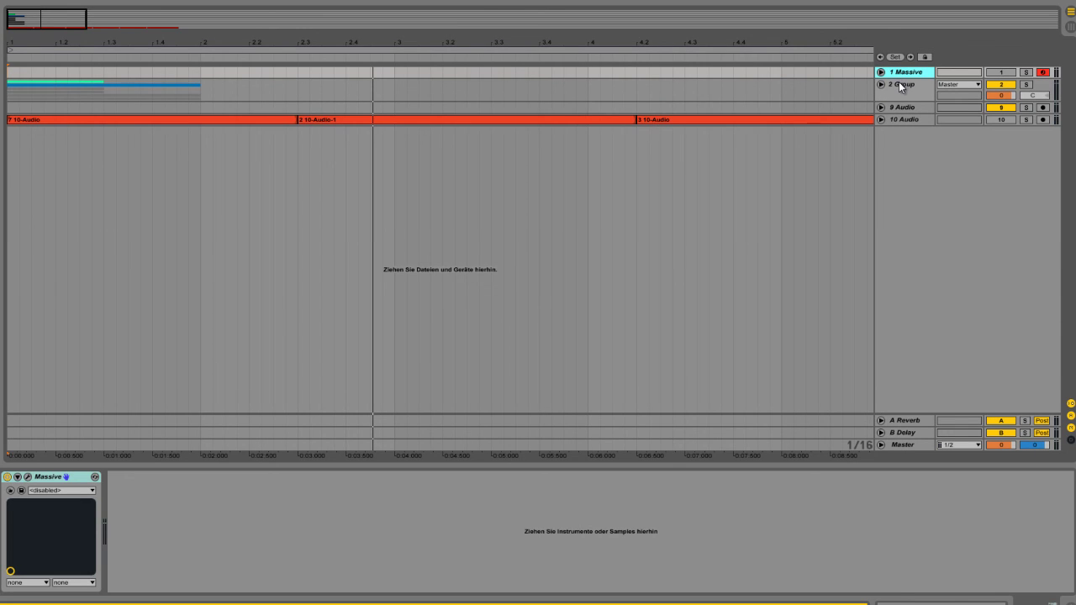